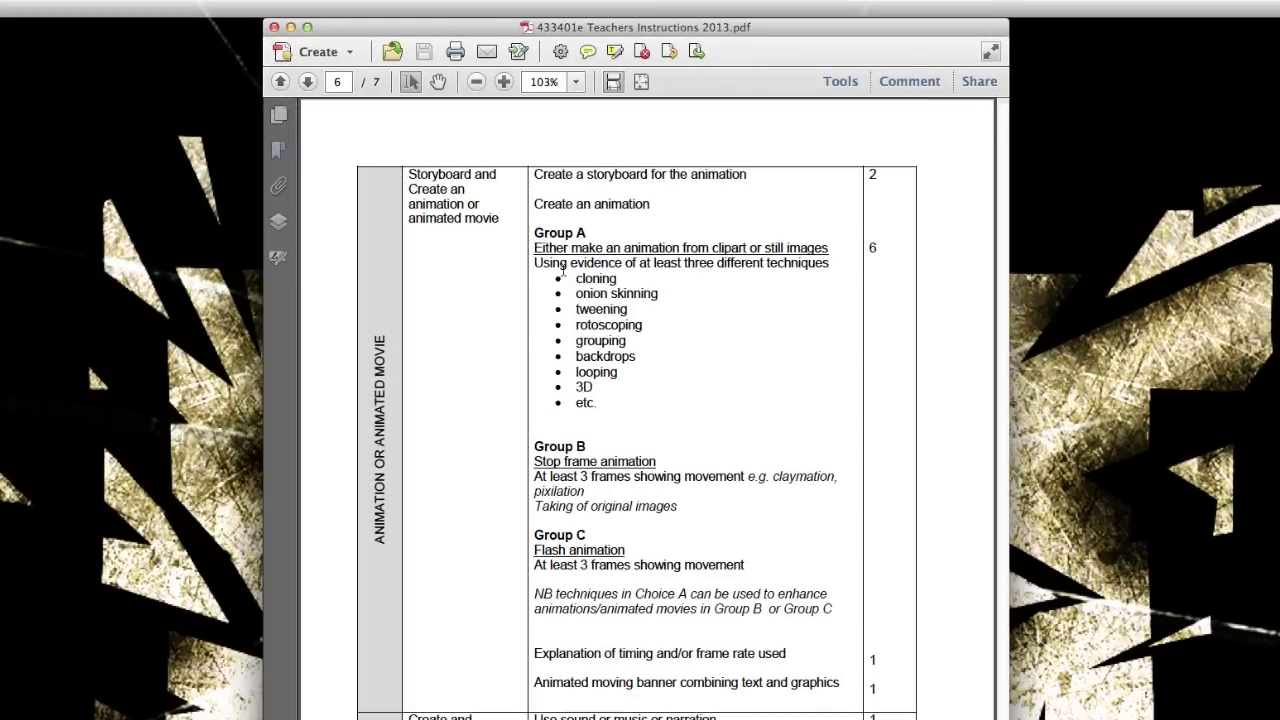
# In the teacher instructions PDF, highlight 'tweening' in the Group A techniques list, then deselect it
pyautogui.click(638, 316)
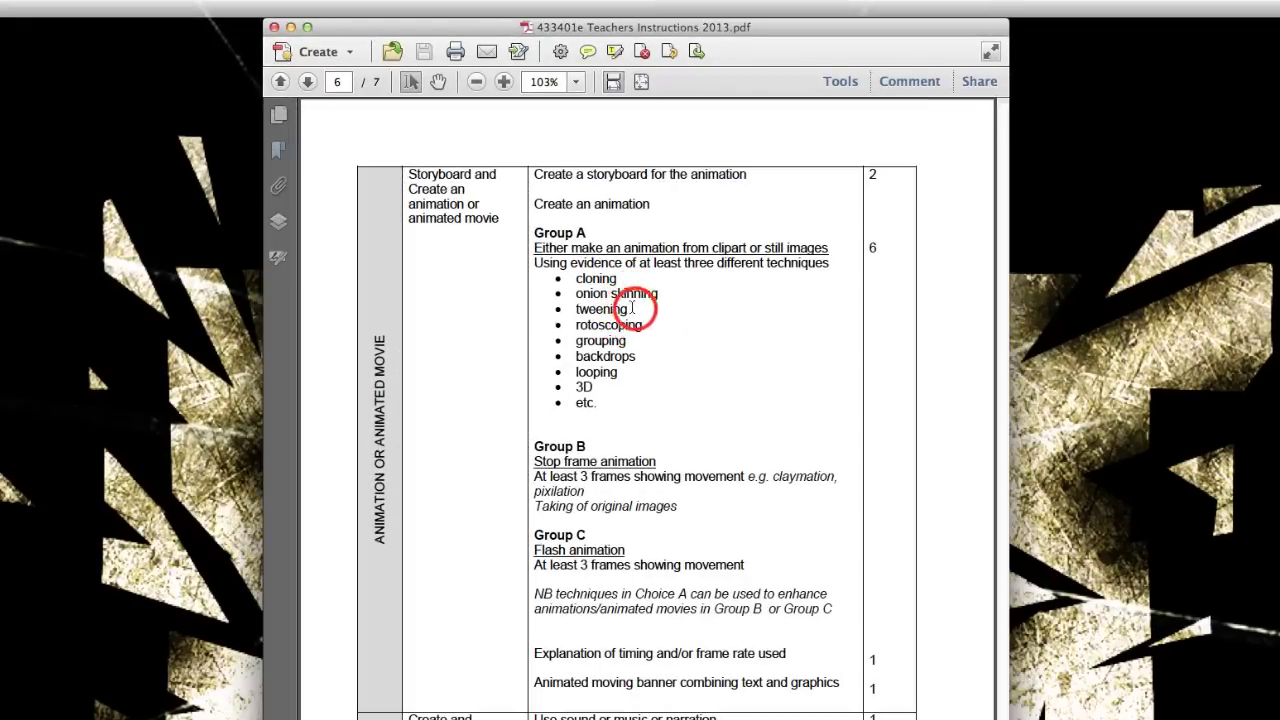
pyautogui.doubleClick(630, 309)
pyautogui.click(811, 428)
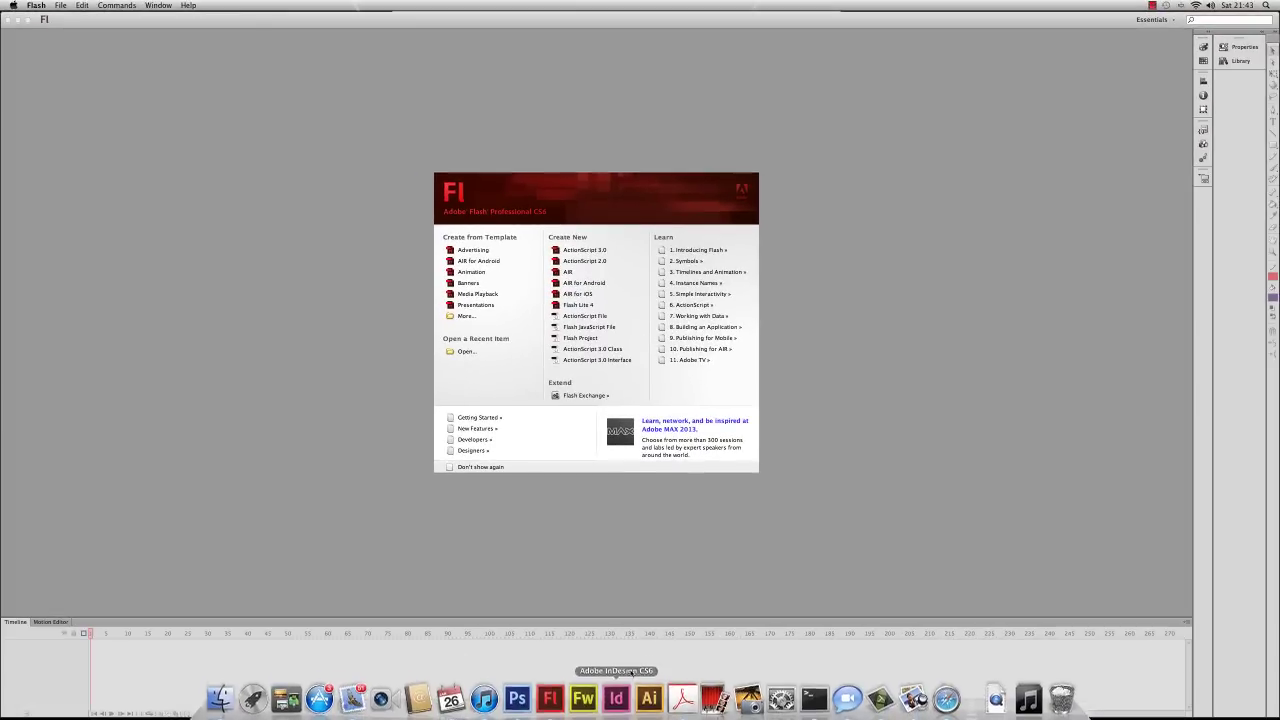
# Create a new blank ActionScript 3.0 document, Untitled-4, with an empty stage and timeline
pyautogui.click(600, 252)
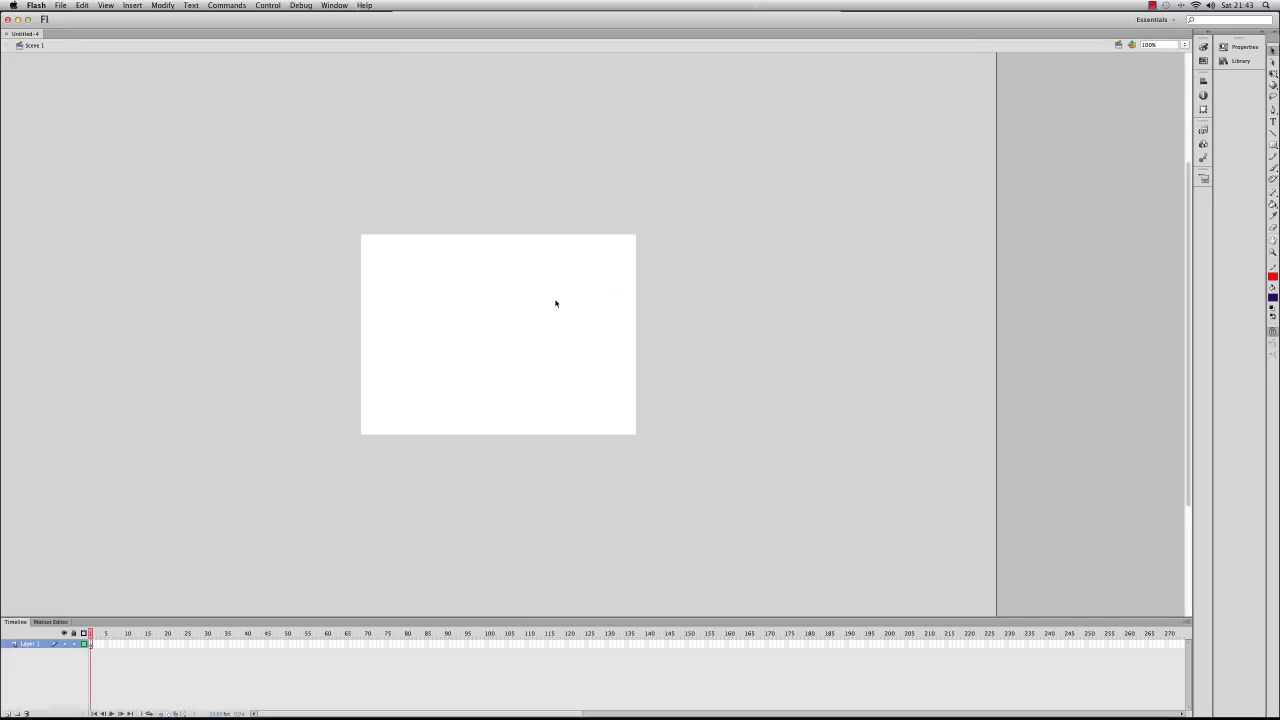
pyautogui.click(479, 315)
pyautogui.click(488, 346)
# In the document Properties, set the Stage colour to grey #999999
pyautogui.click(491, 347)
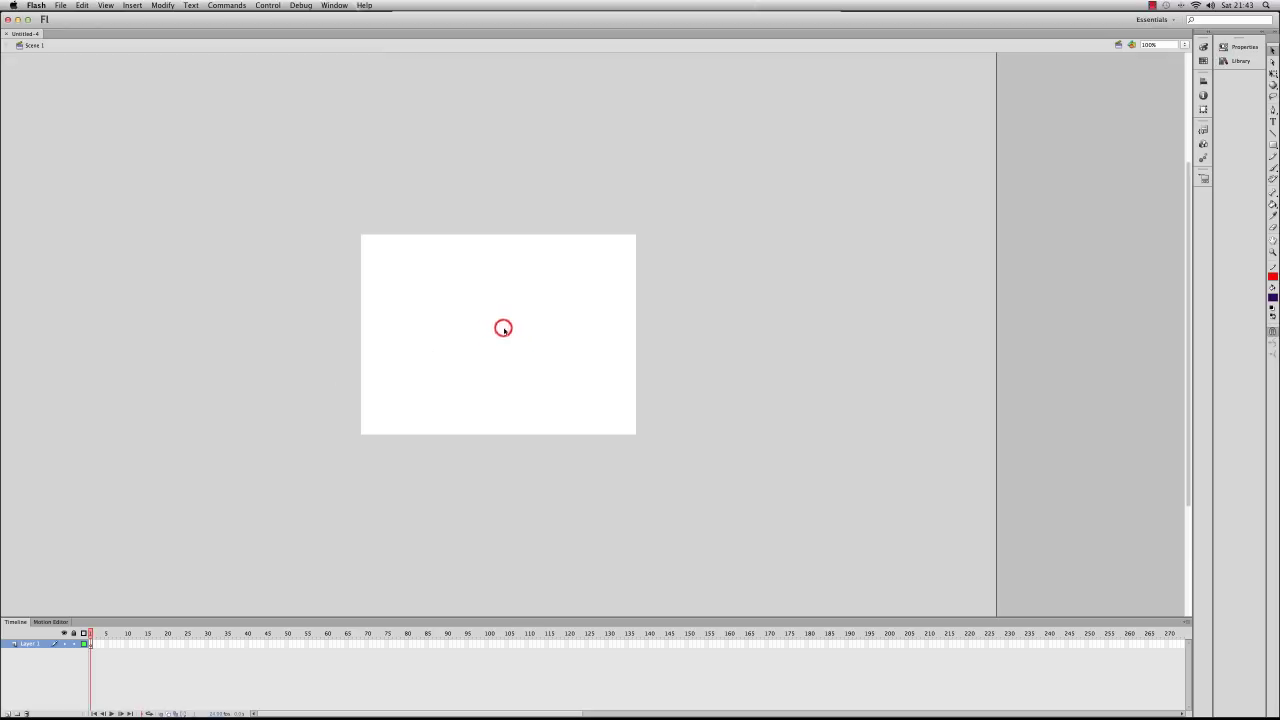
pyautogui.click(1240, 50)
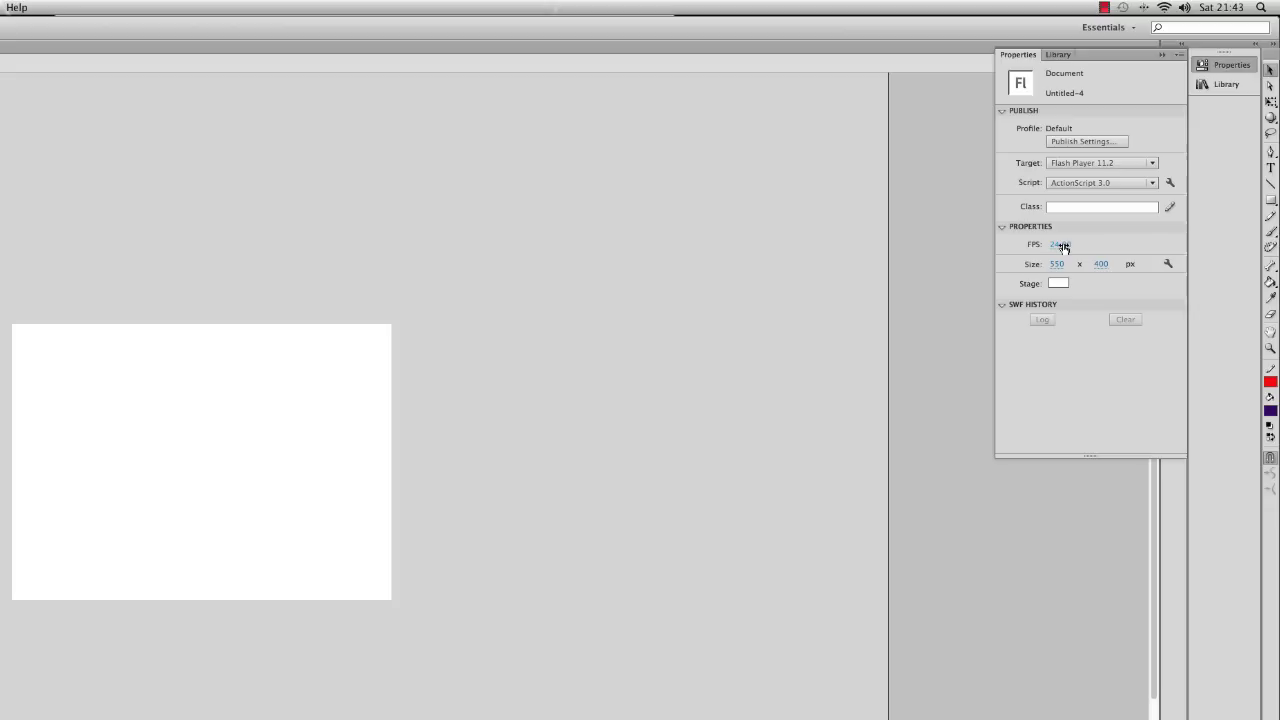
pyautogui.click(1058, 283)
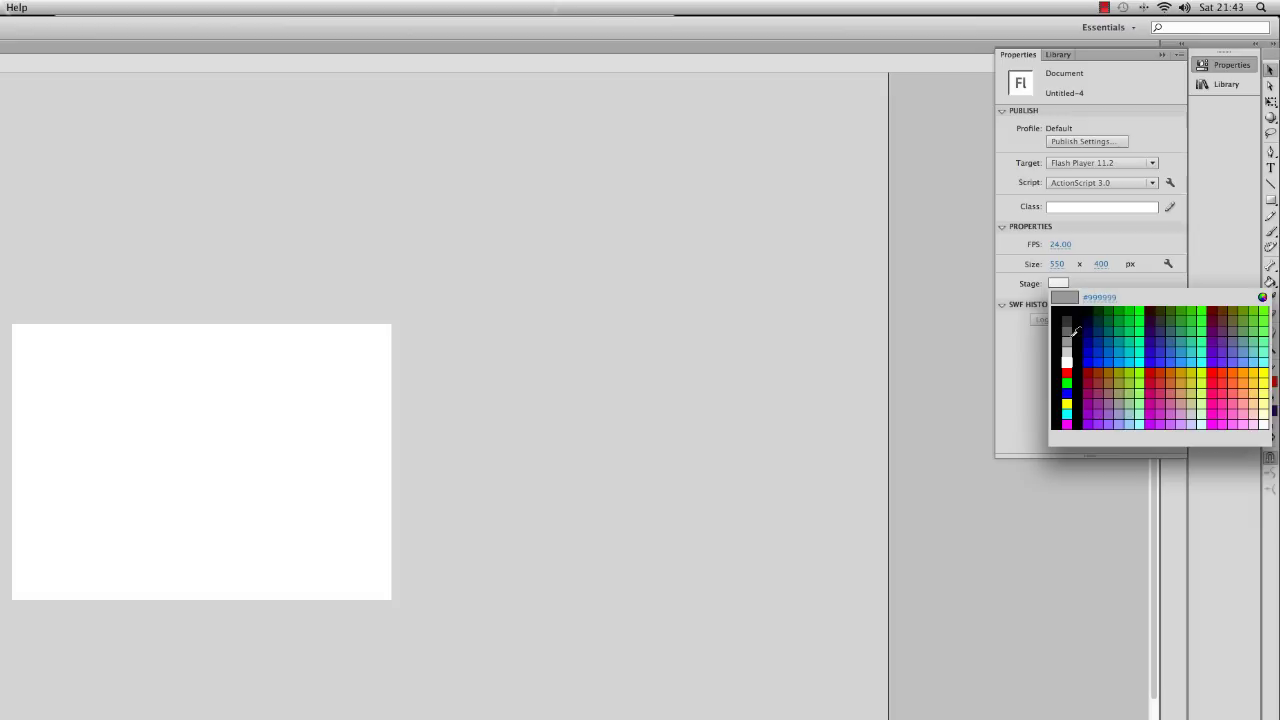
pyautogui.click(1066, 341)
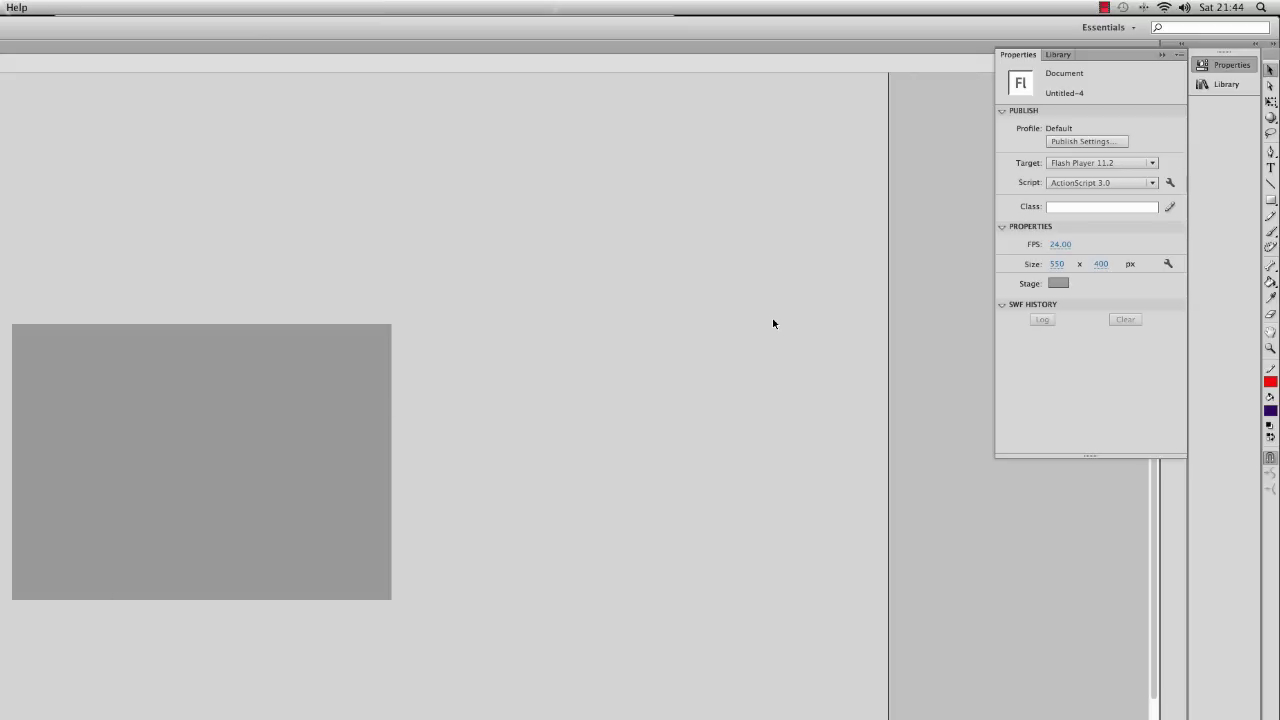
# Draw a red-outlined dark purple circle on the left of the stage with the Oval Tool
pyautogui.click(1271, 201)
pyautogui.click(1271, 201)
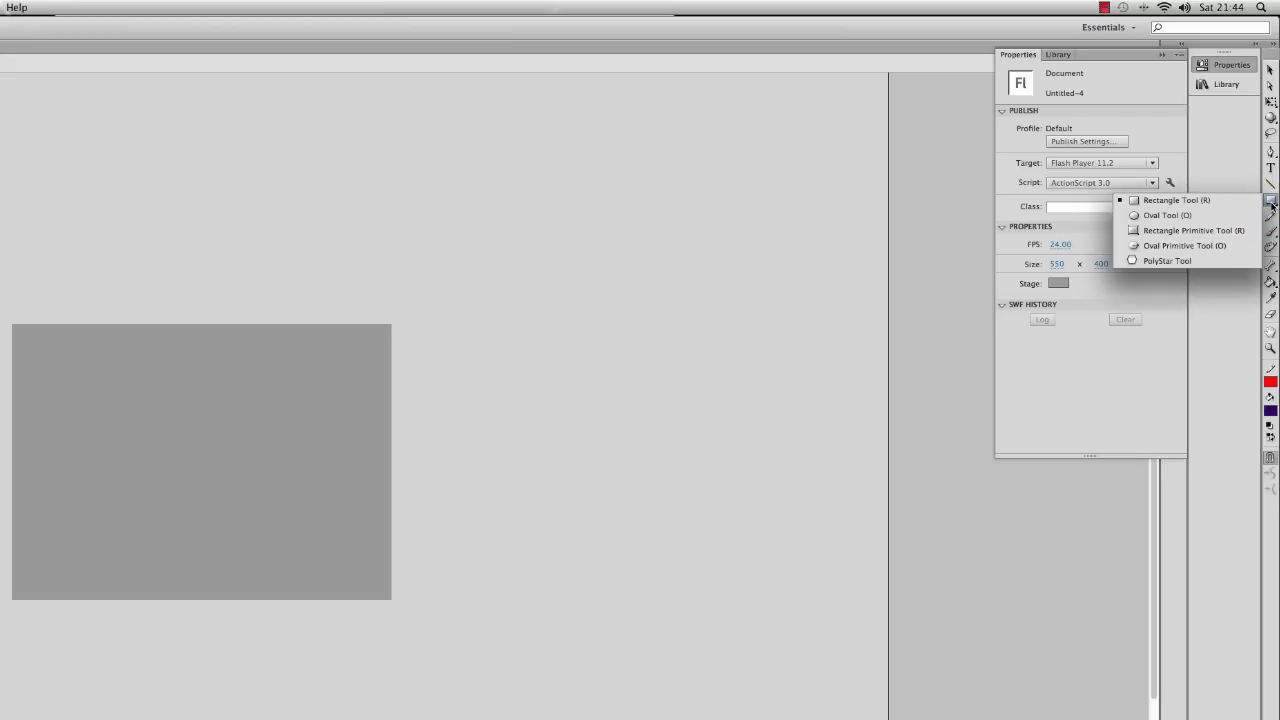
pyautogui.click(1196, 215)
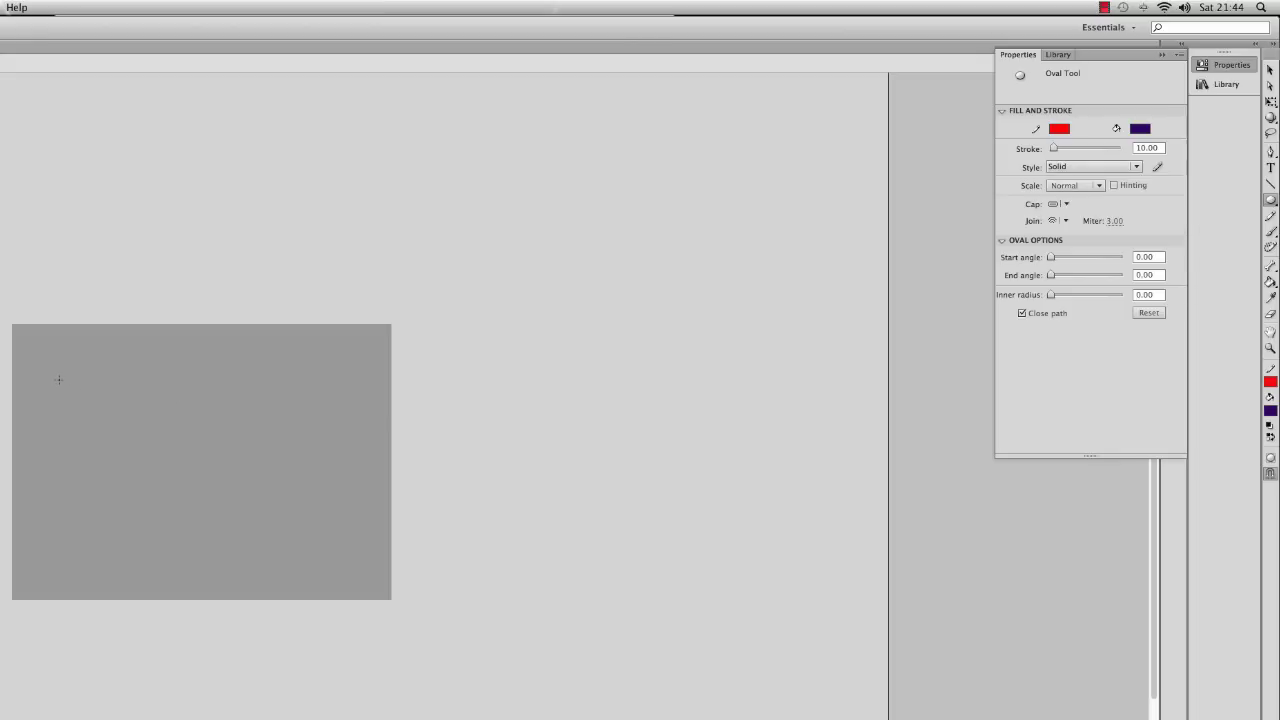
pyautogui.moveTo(58, 378); pyautogui.dragTo(189, 510)
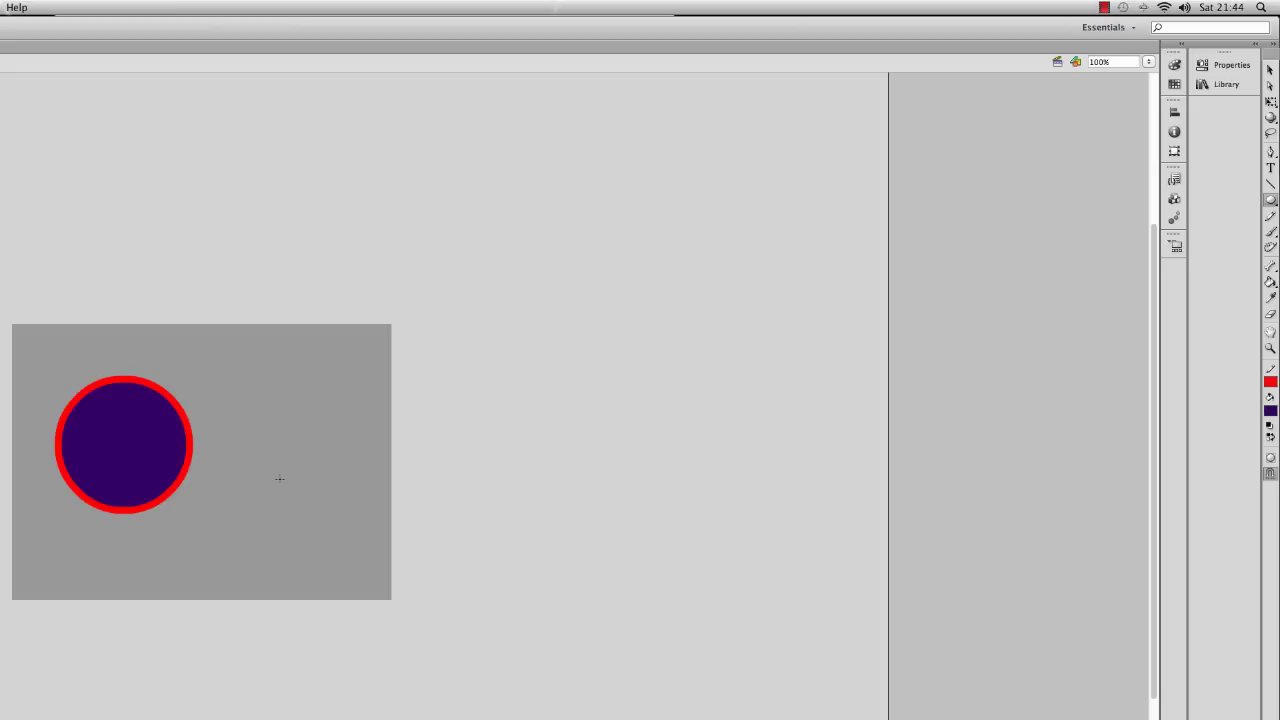
pyautogui.click(1228, 65)
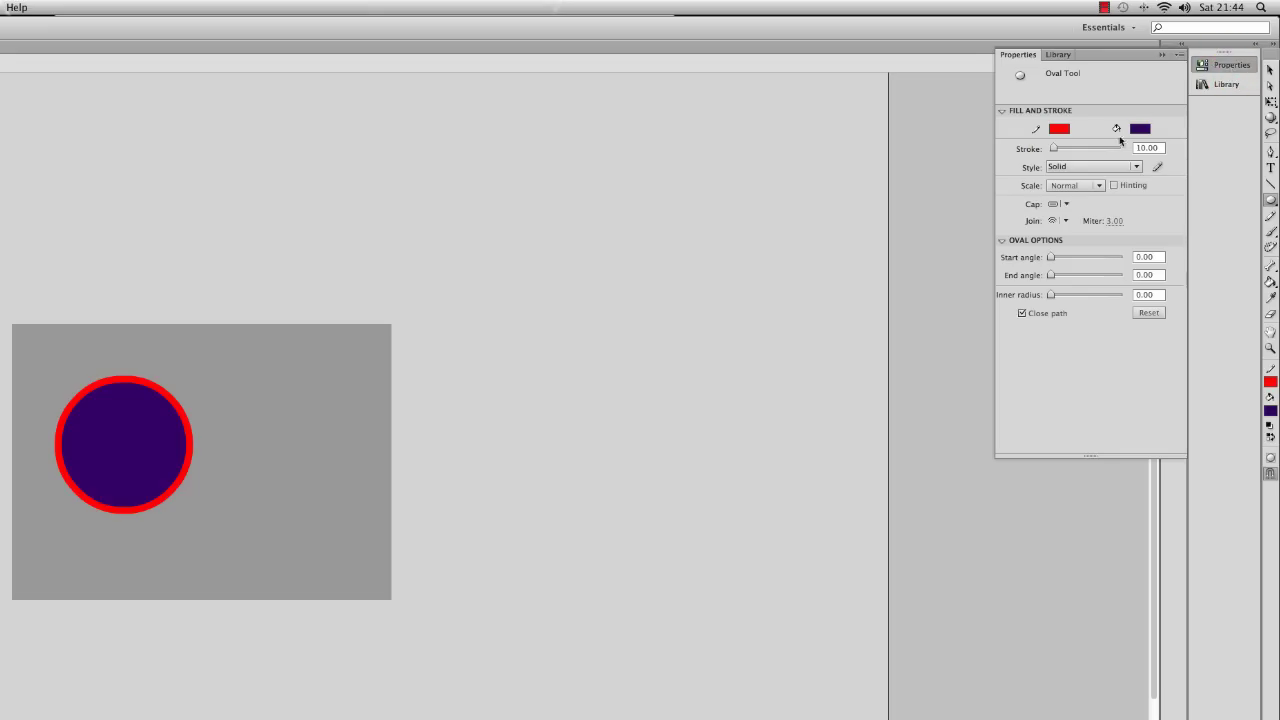
# Test dragging the purple fill out of its red outline, undo it, and nudge the fill slightly
pyautogui.click(1270, 69)
pyautogui.click(121, 455)
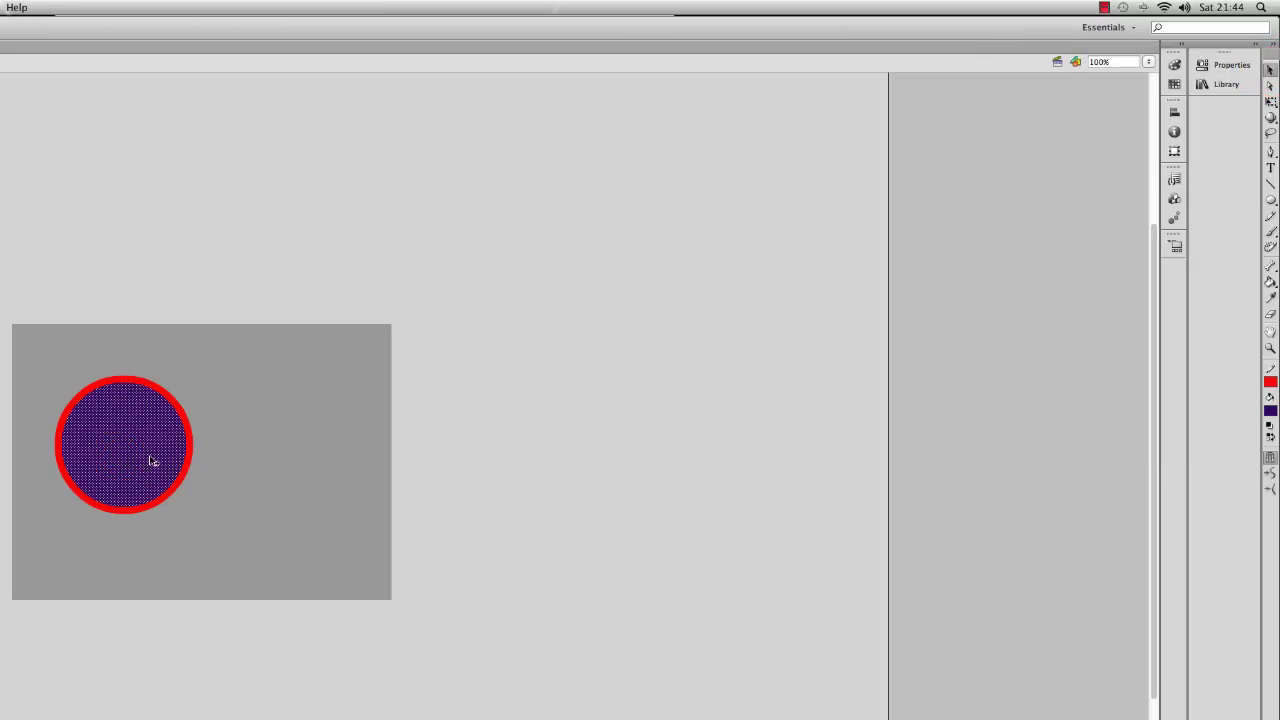
pyautogui.moveTo(151, 460)
pyautogui.mouseDown()
pyautogui.moveTo(251, 443)
pyautogui.moveTo(312, 453)
pyautogui.mouseUp()
pyautogui.click(286, 504)
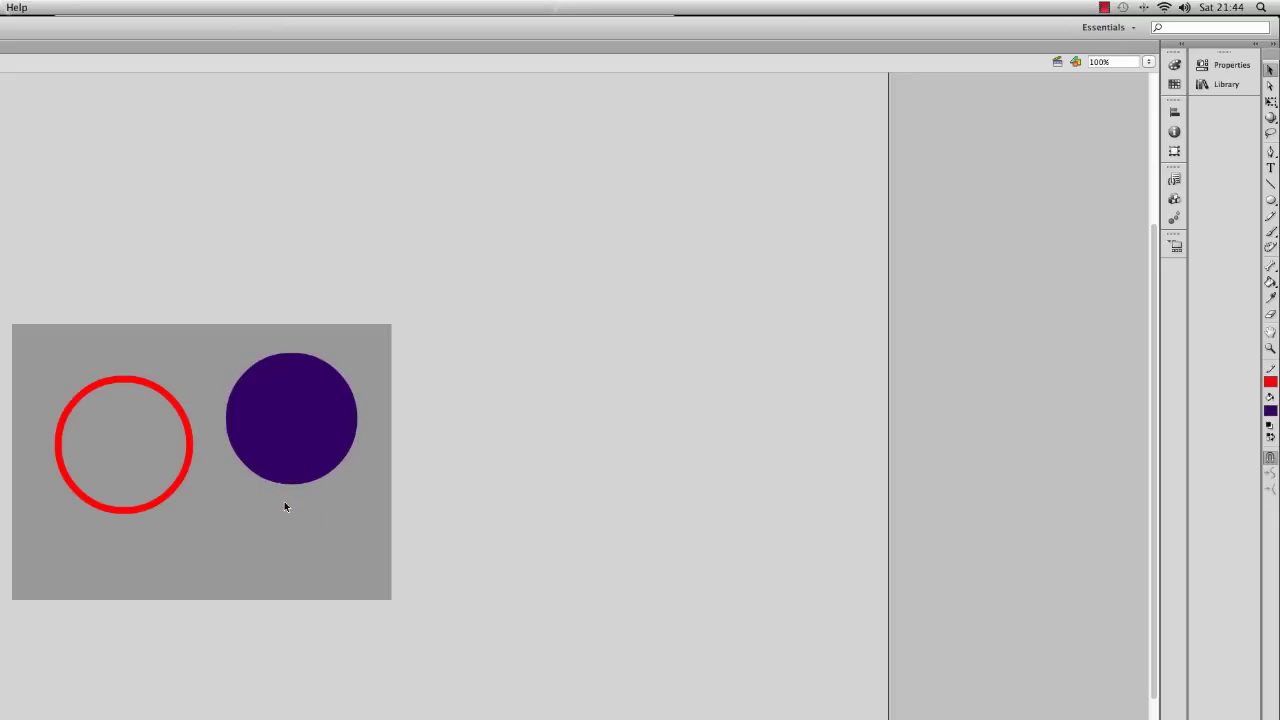
pyautogui.press('cmd+z')
pyautogui.press('cmd+z')
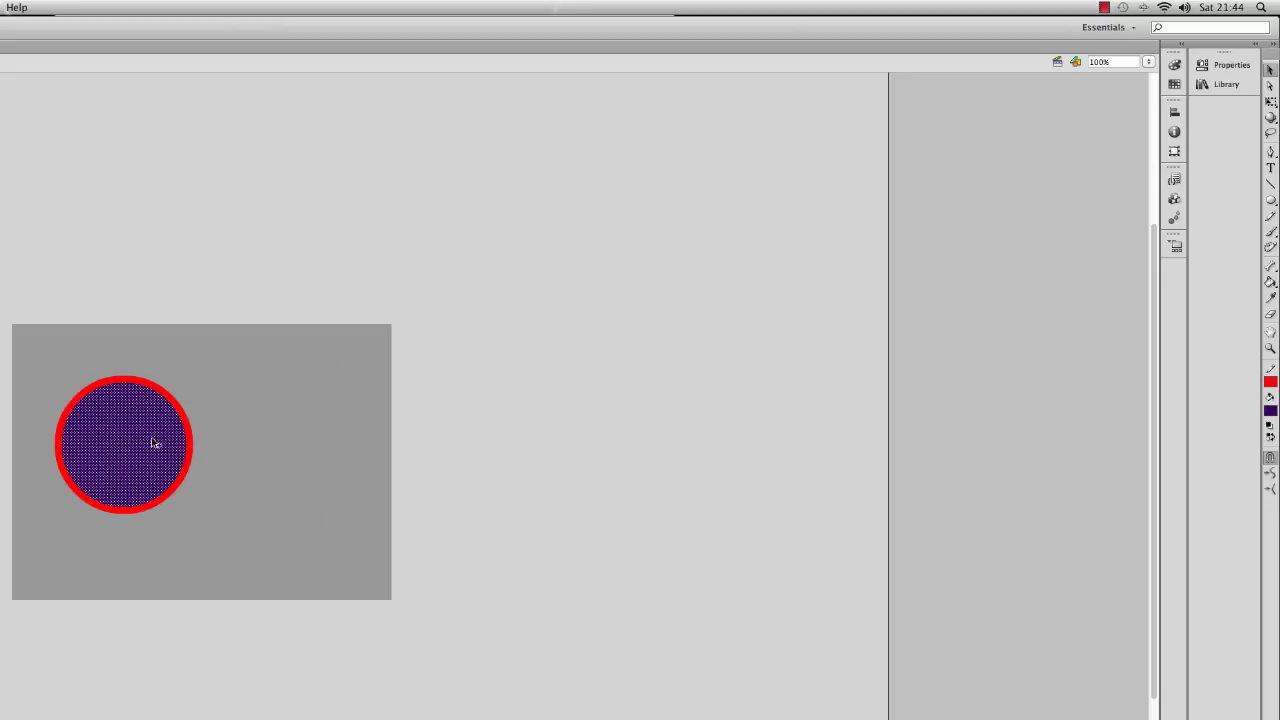
pyautogui.click(256, 408)
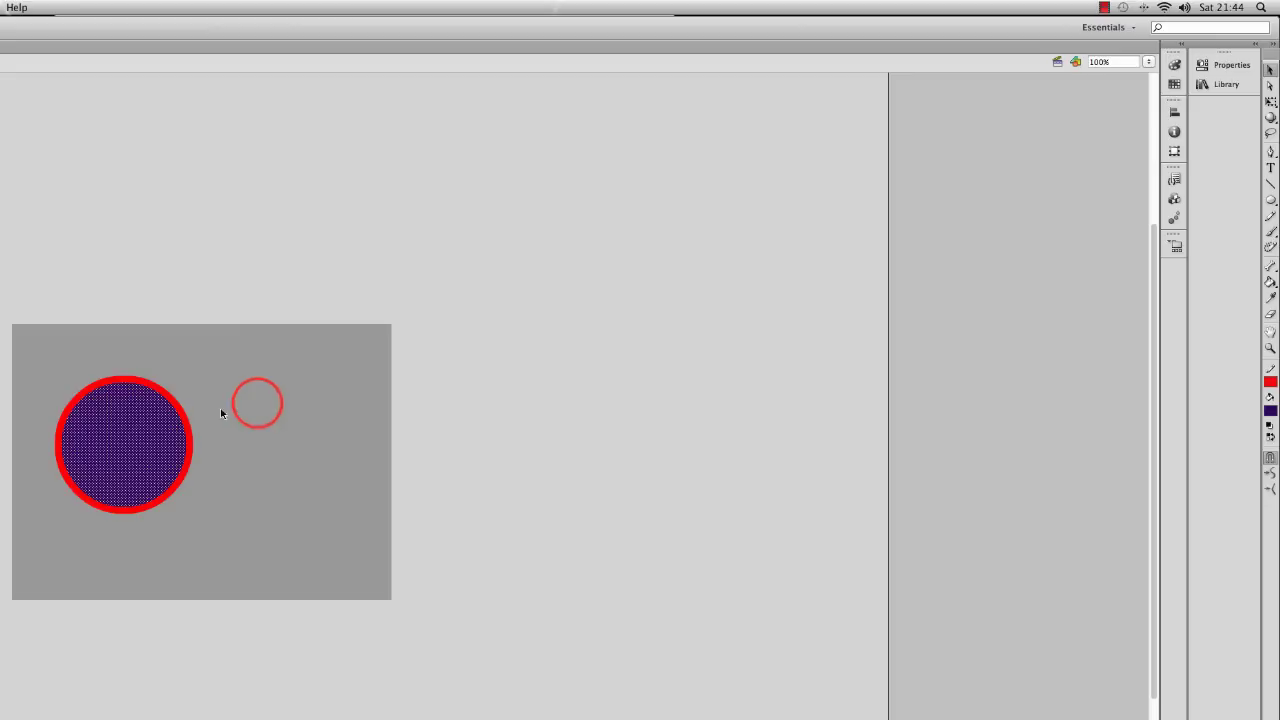
pyautogui.click(258, 405)
pyautogui.click(98, 432)
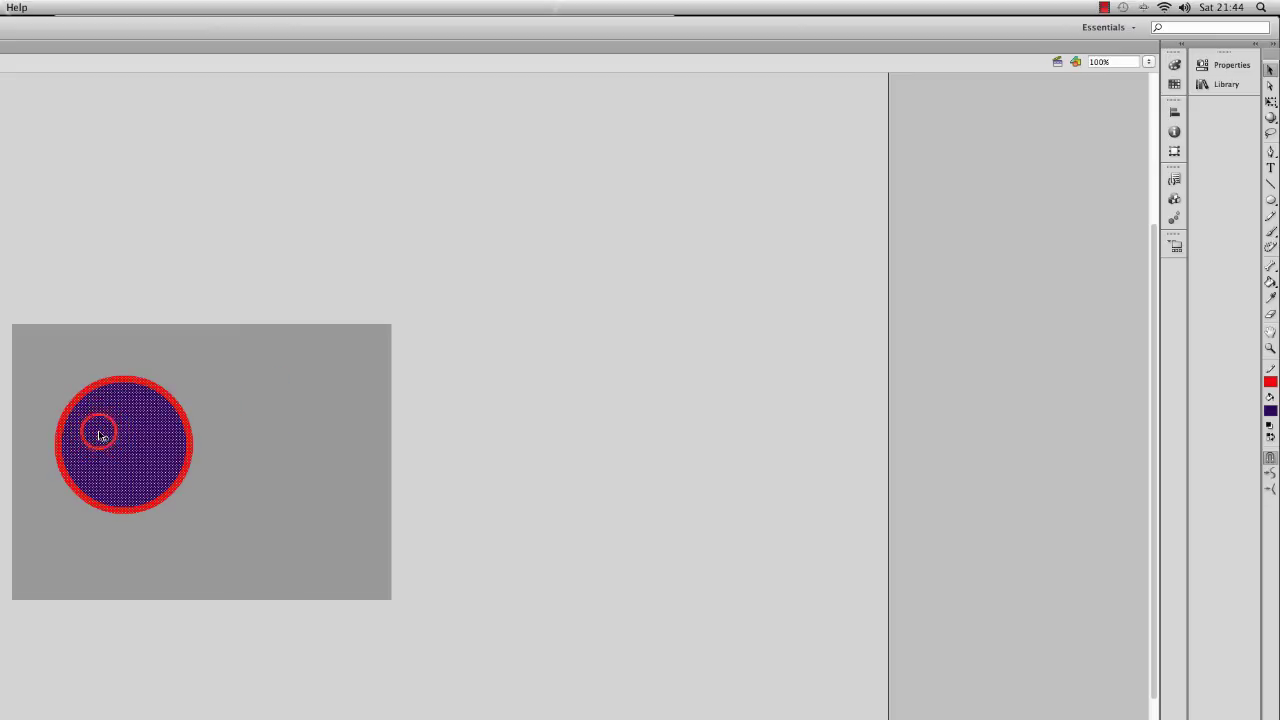
pyautogui.moveTo(100, 434)
pyautogui.mouseDown()
pyautogui.moveTo(253, 400)
pyautogui.moveTo(109, 385)
pyautogui.moveTo(103, 423)
pyautogui.moveTo(118, 428)
pyautogui.mouseUp()
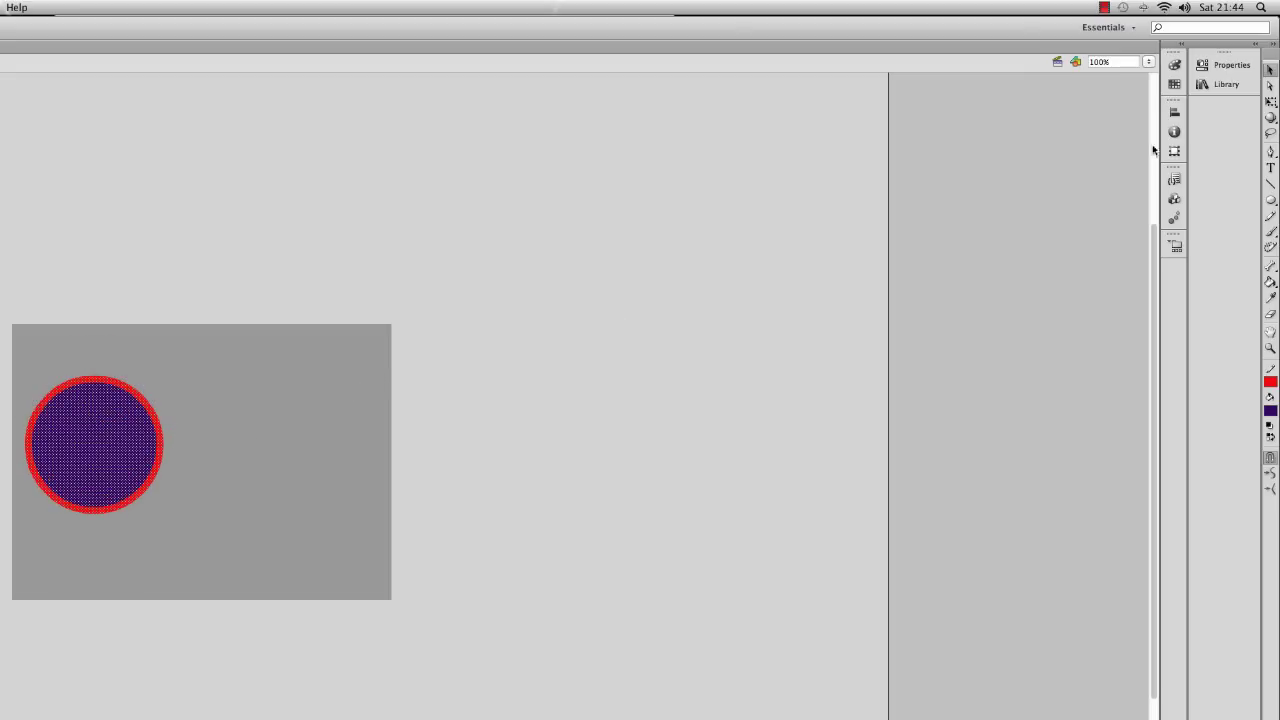
pyautogui.click(1220, 66)
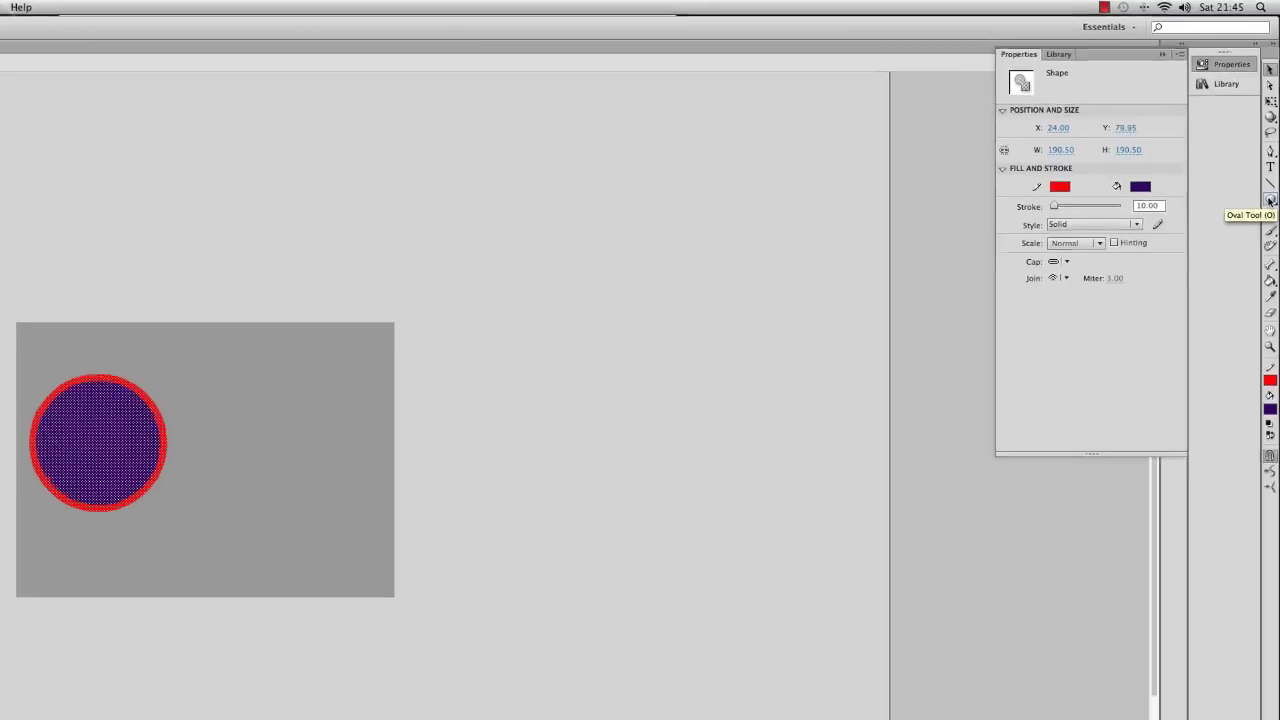
pyautogui.click(416, 280)
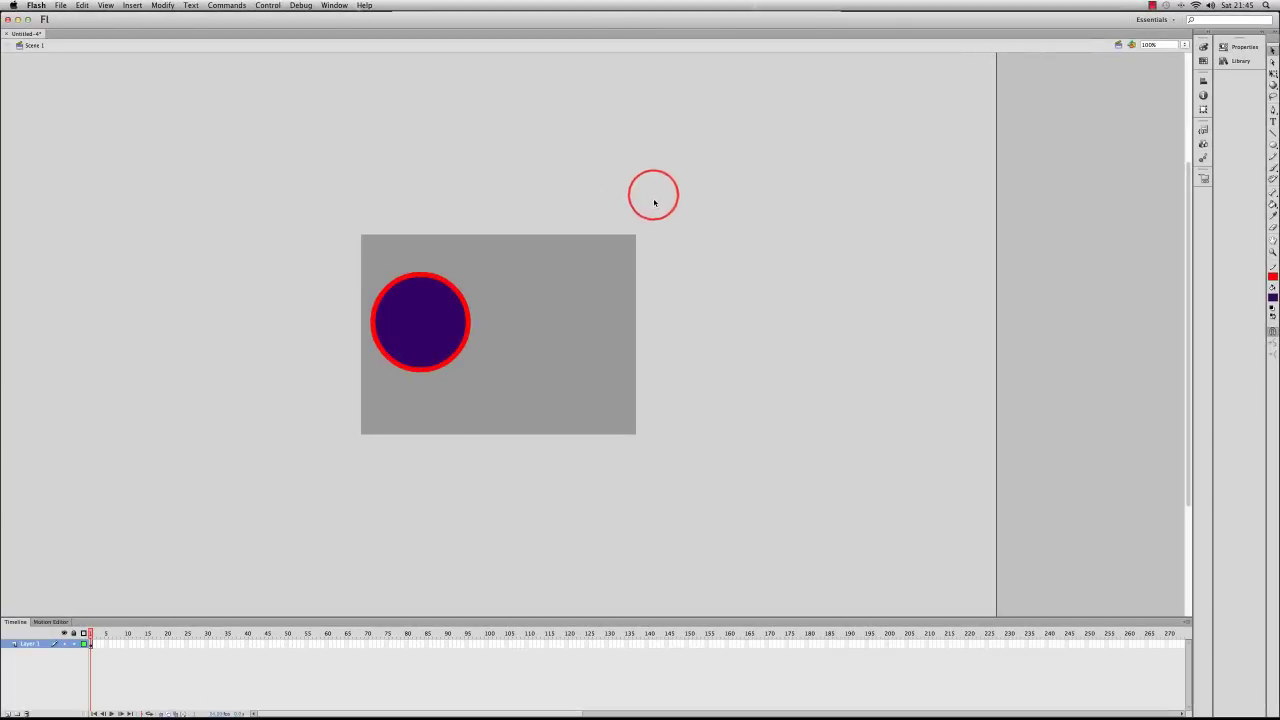
pyautogui.click(427, 320)
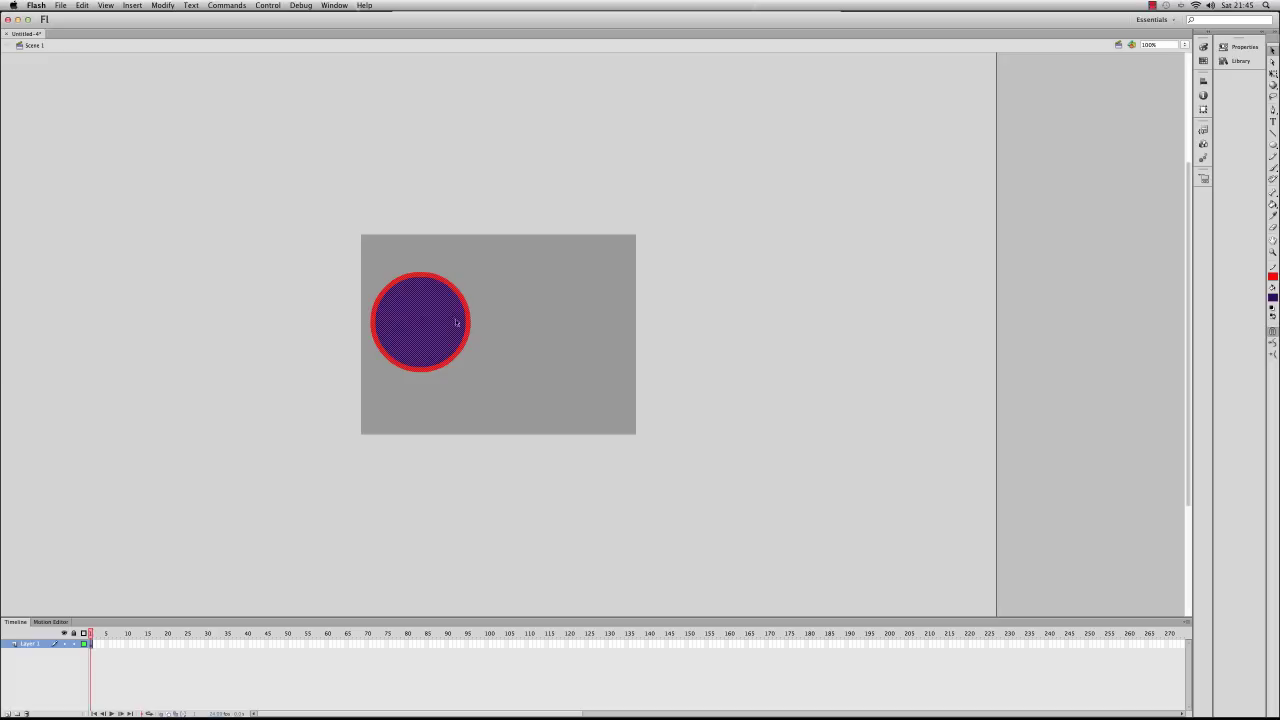
pyautogui.click(530, 317)
pyautogui.click(399, 328)
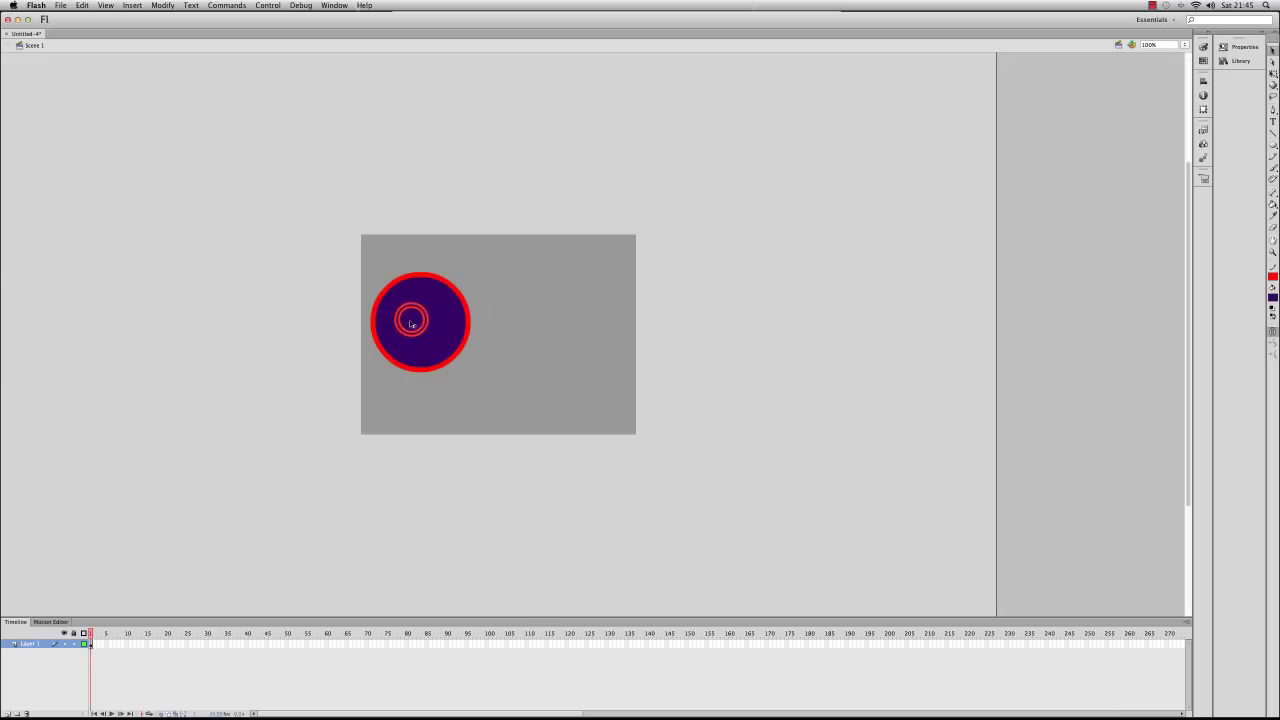
pyautogui.click(411, 323)
pyautogui.click(514, 320)
pyautogui.doubleClick(410, 329)
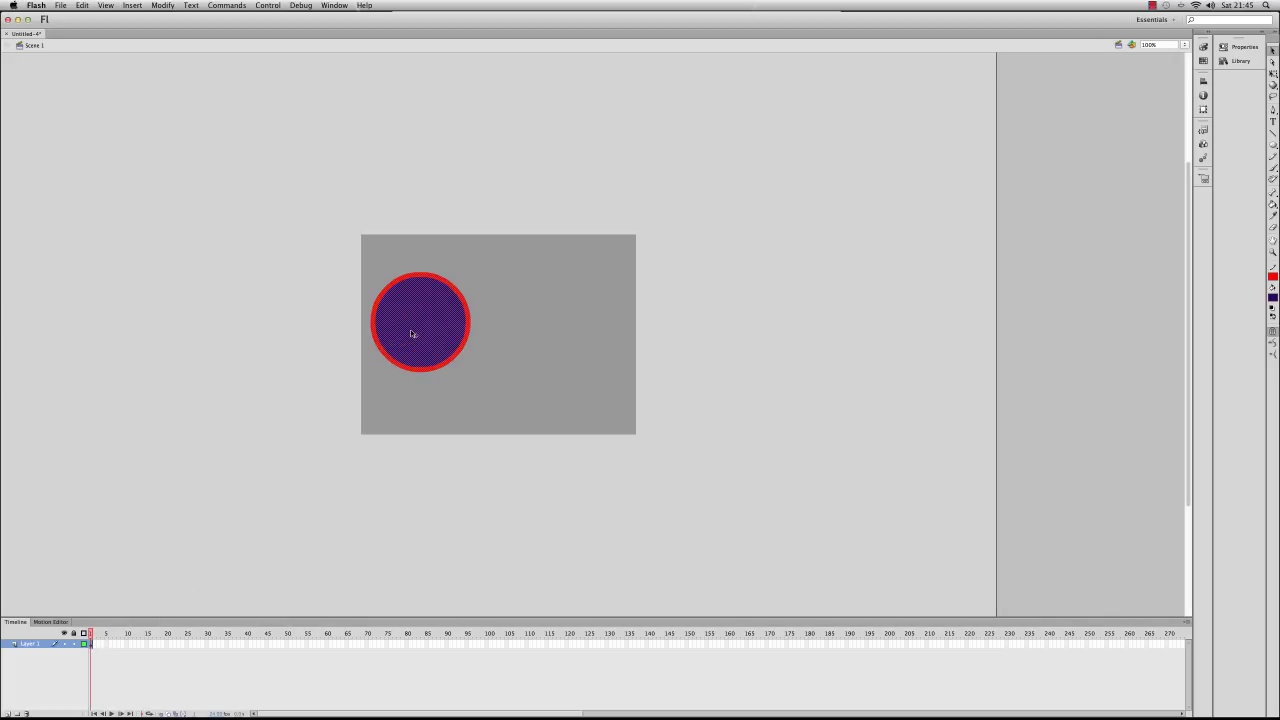
# Delete the old circle and draw a new red-outlined purple circle on frame 1
pyautogui.press('Delete')
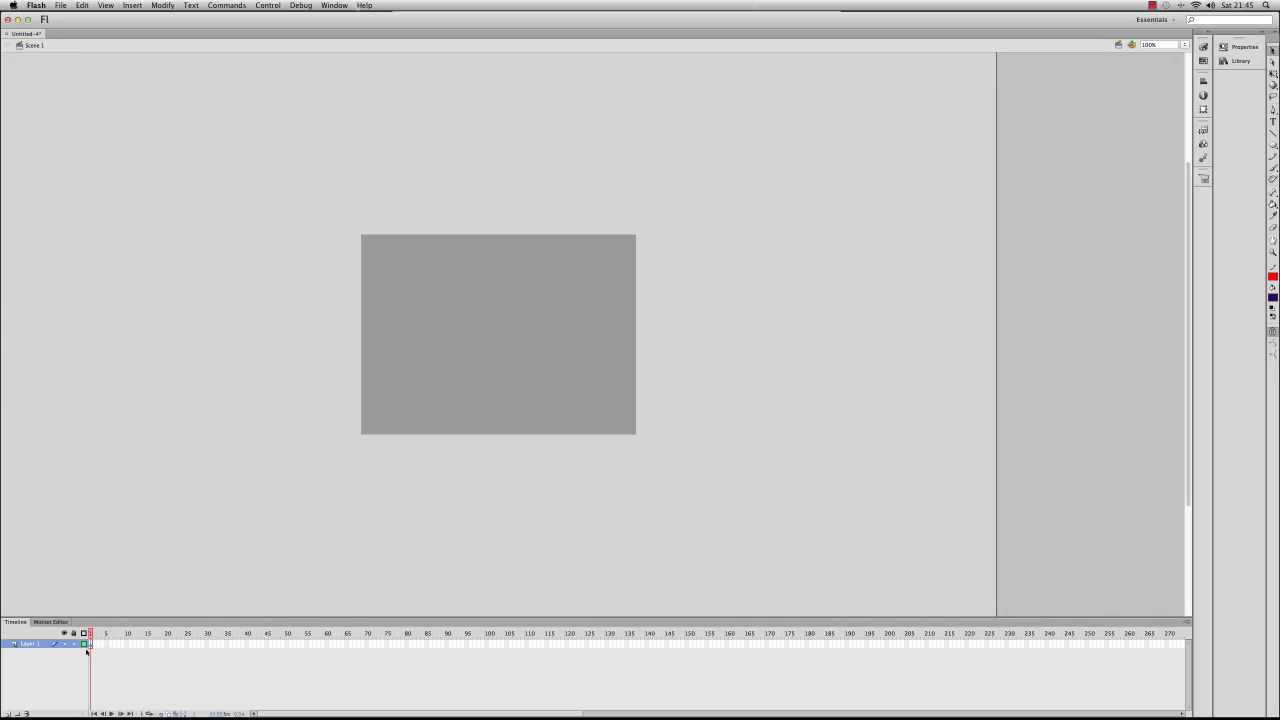
pyautogui.click(90, 646)
pyautogui.click(1273, 144)
pyautogui.moveTo(492, 382); pyautogui.dragTo(493, 381)
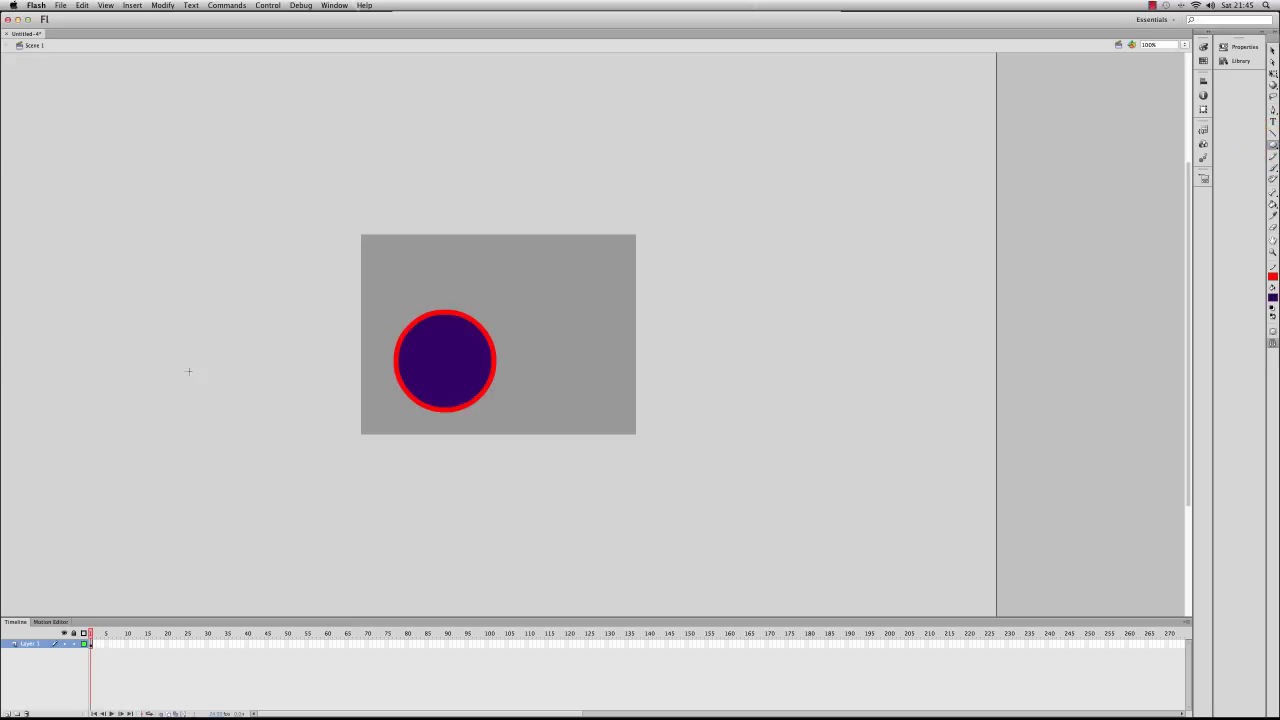
# Move the whole circle up and left on the stage, then reselect frame 1
pyautogui.click(1272, 50)
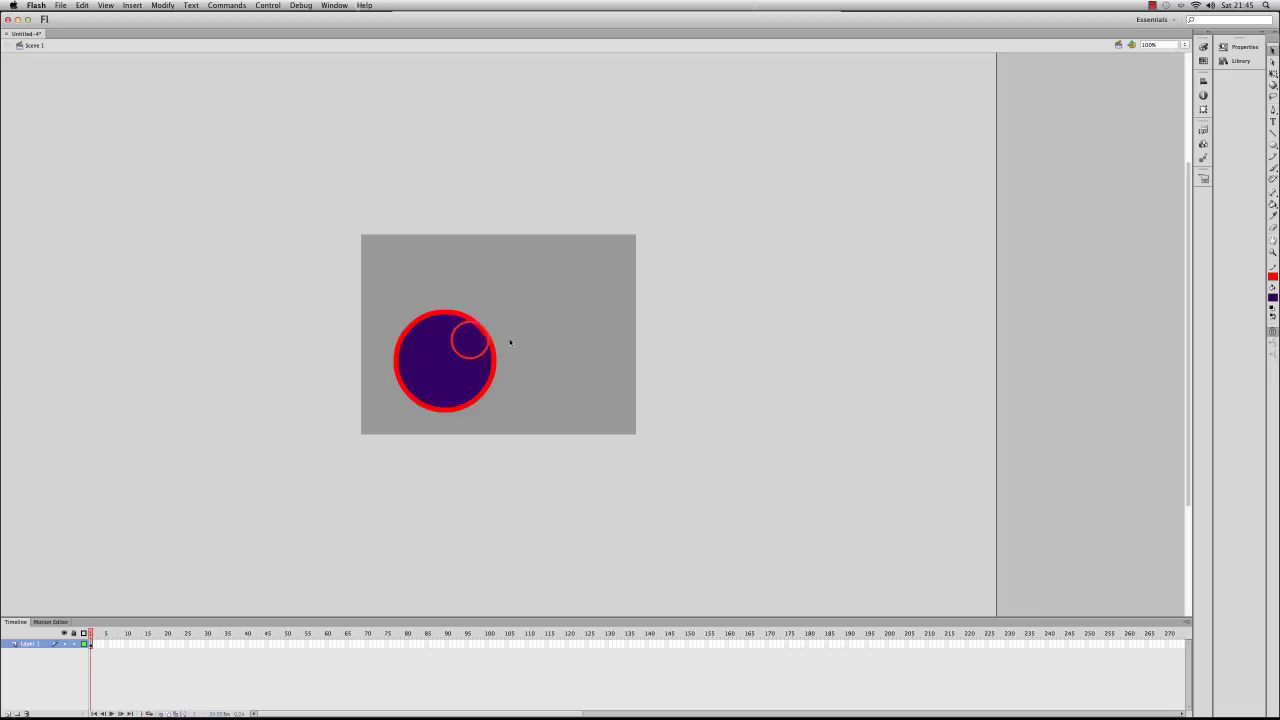
pyautogui.doubleClick(457, 343)
pyautogui.moveTo(457, 343); pyautogui.dragTo(440, 317)
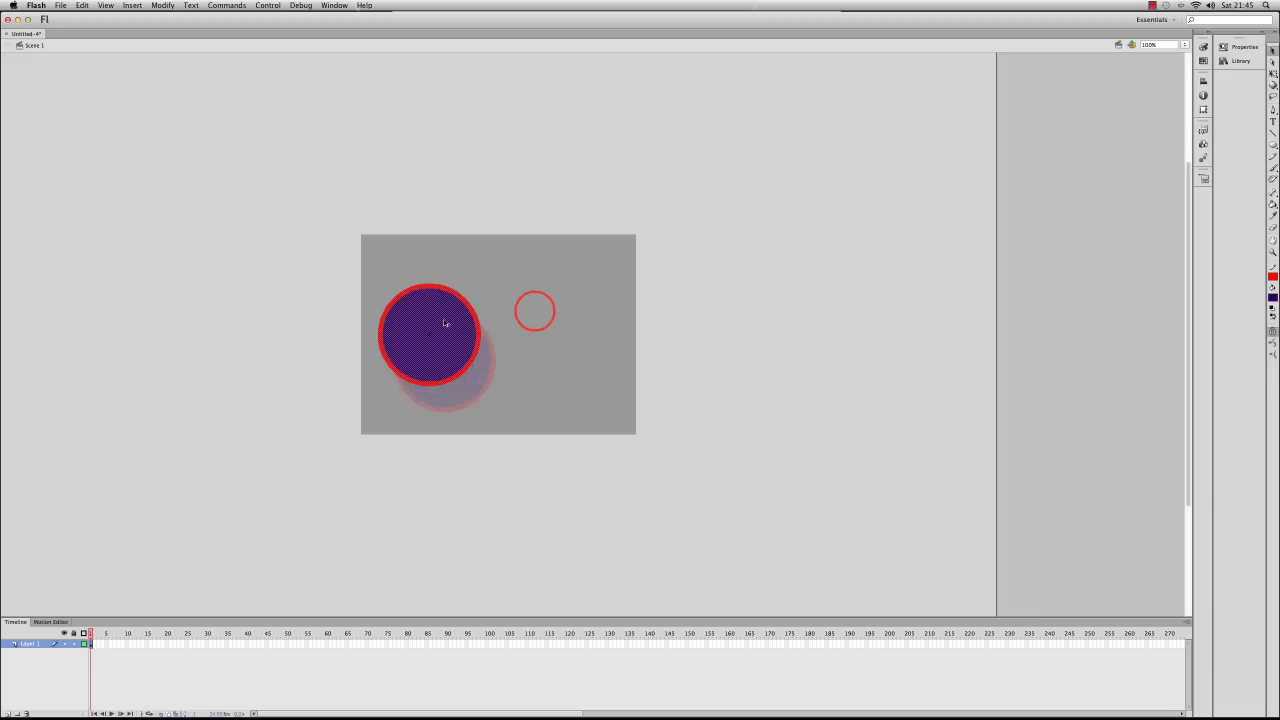
pyautogui.click(535, 312)
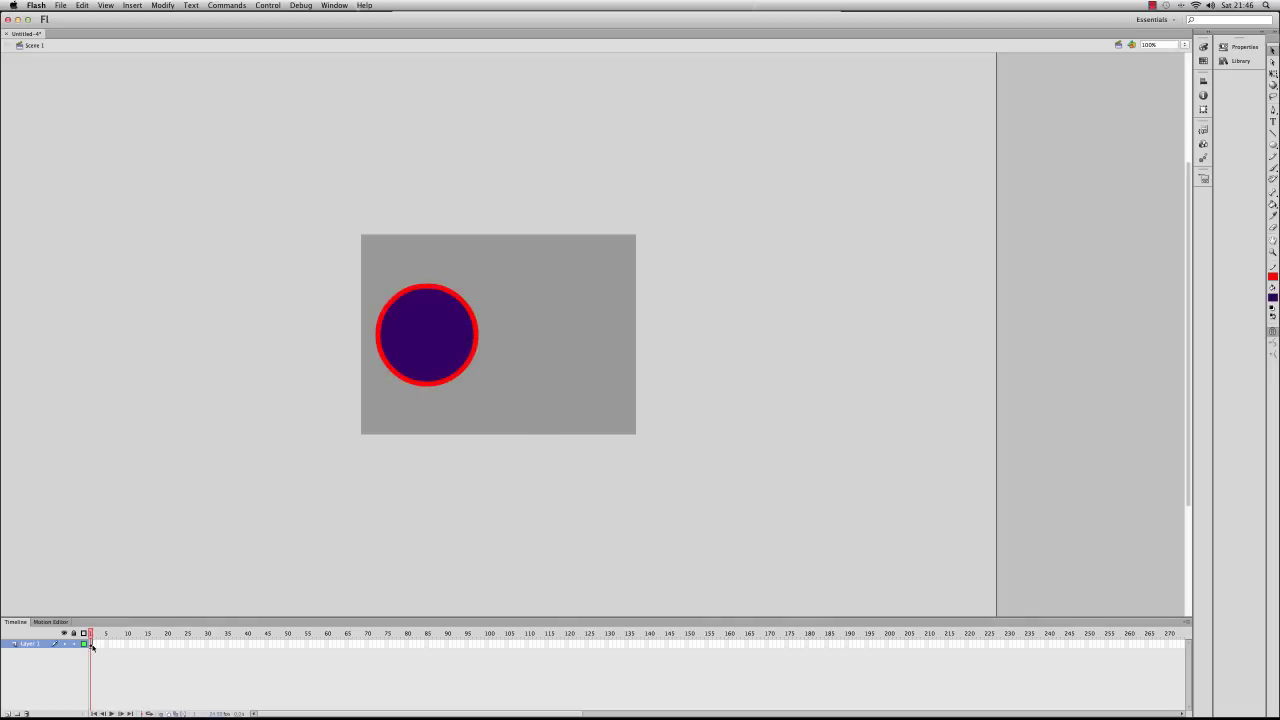
pyautogui.doubleClick(437, 340)
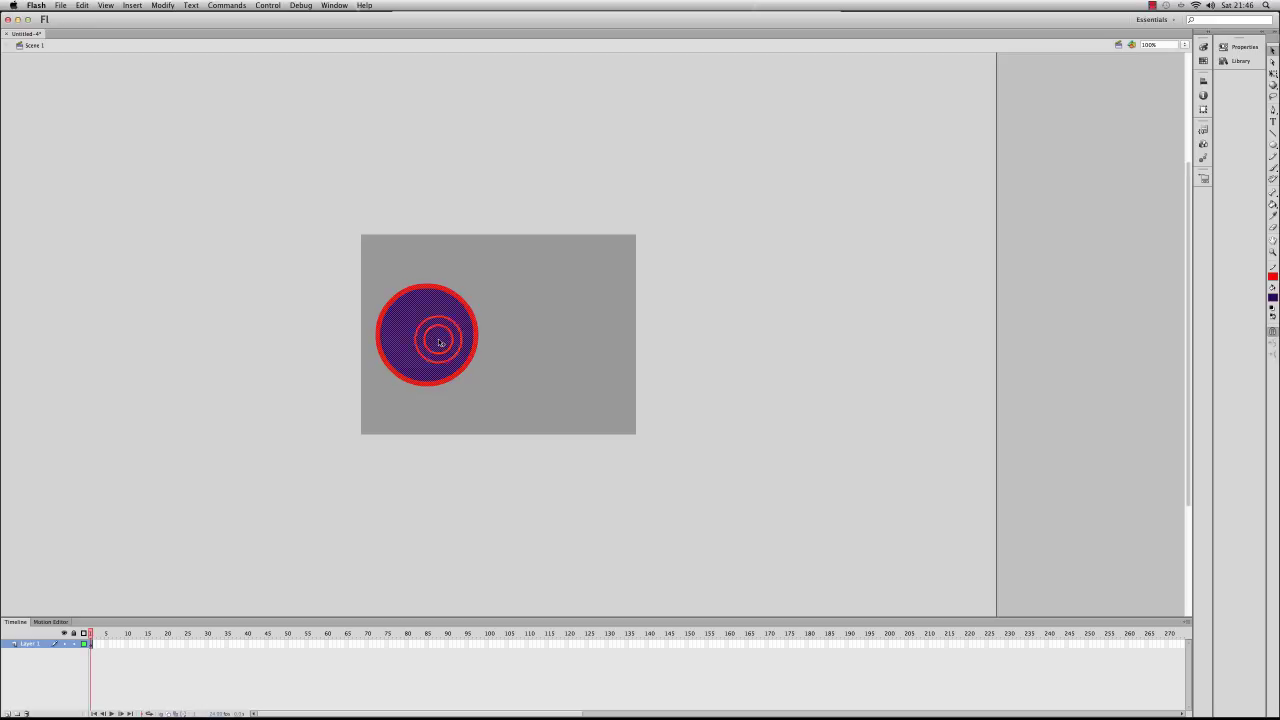
pyautogui.click(89, 644)
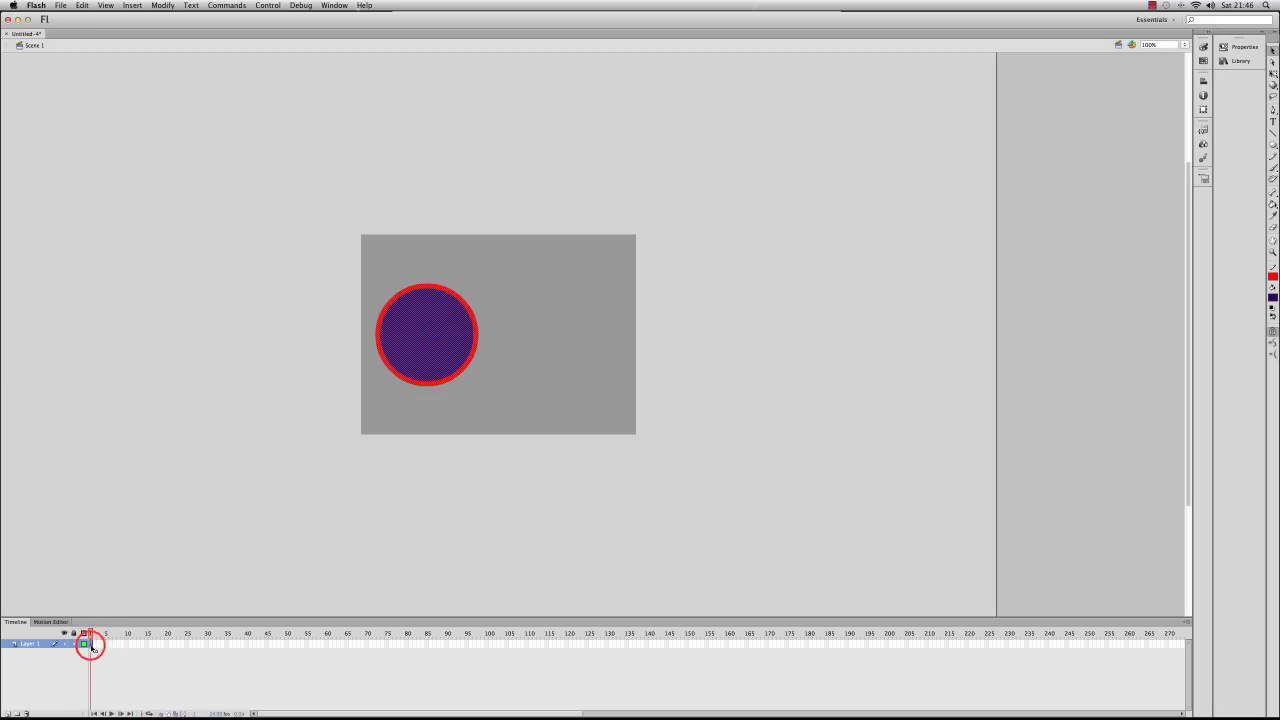
pyautogui.click(471, 409)
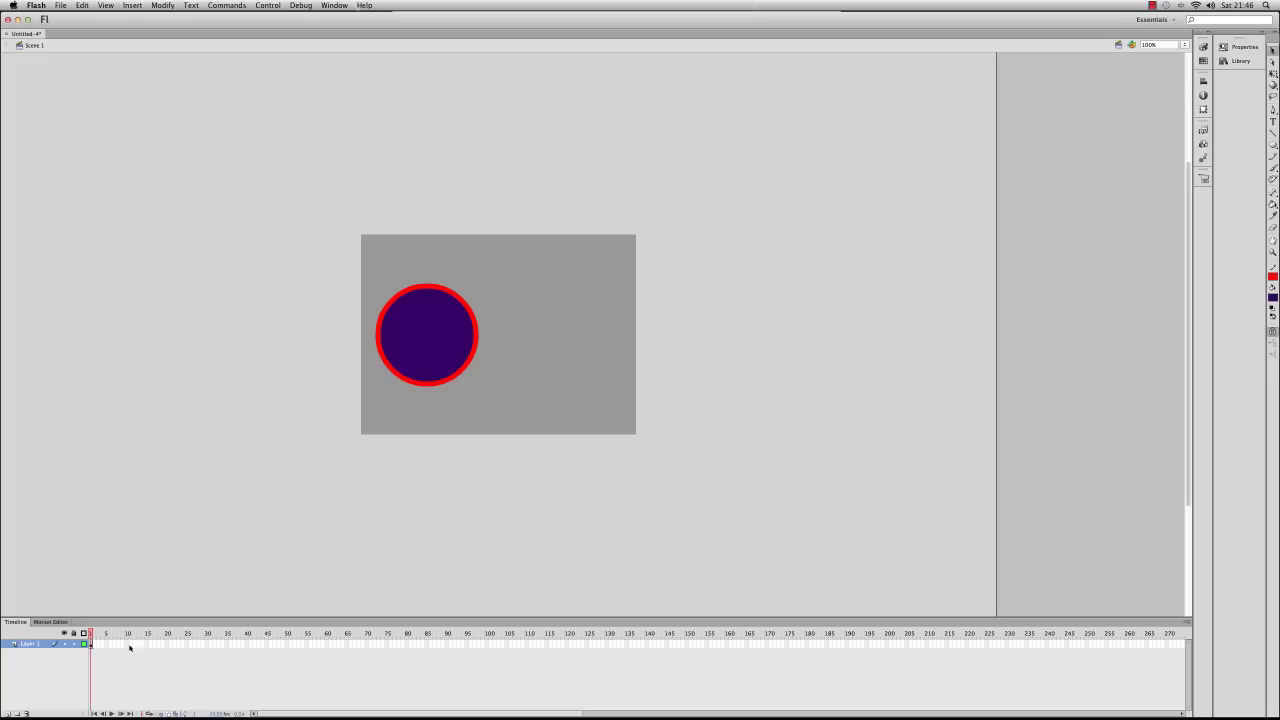
# Insert a keyframe on Layer 1 so frame 2 carries the same red-outlined purple circle
pyautogui.click(97, 647)
pyautogui.rightClick(94, 645)
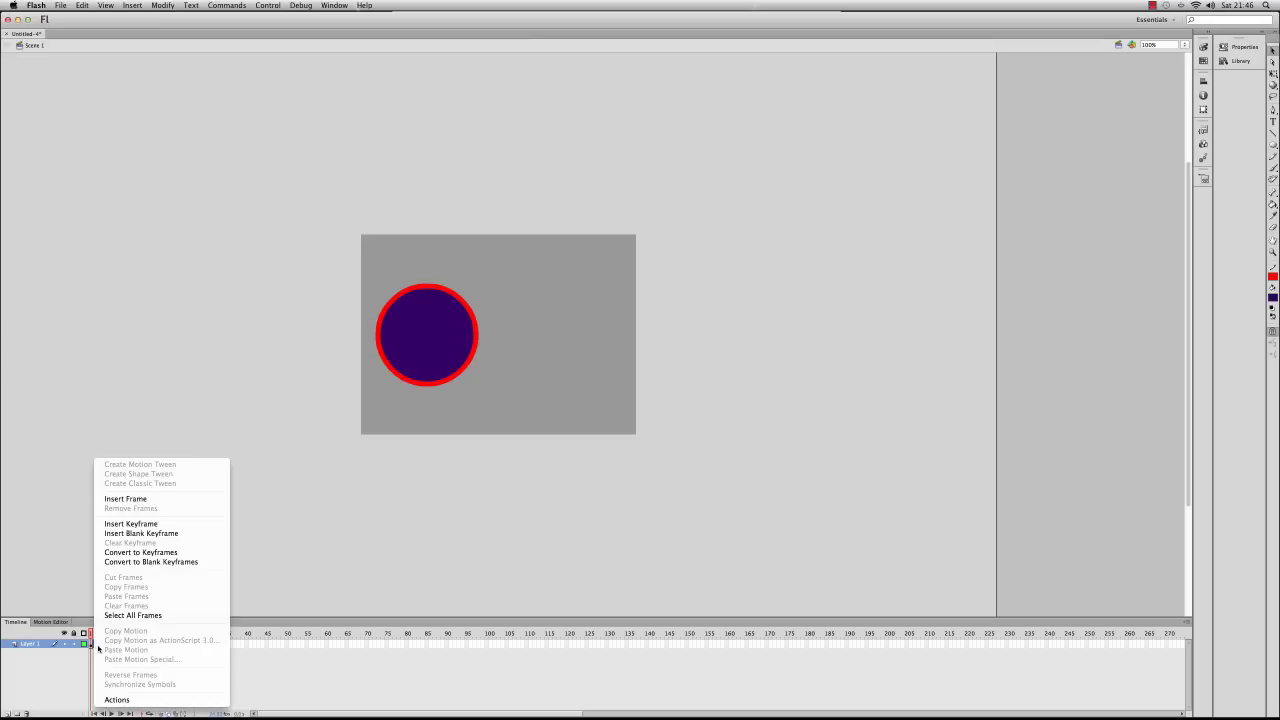
pyautogui.click(177, 524)
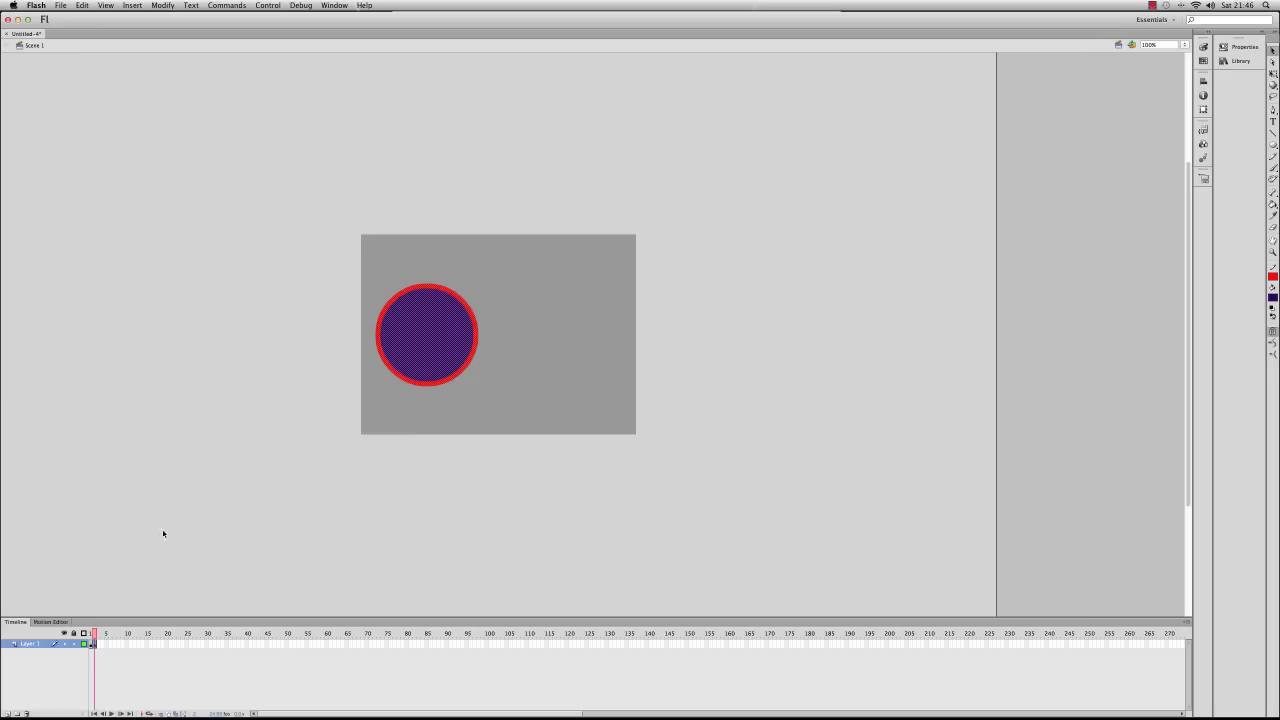
pyautogui.click(464, 425)
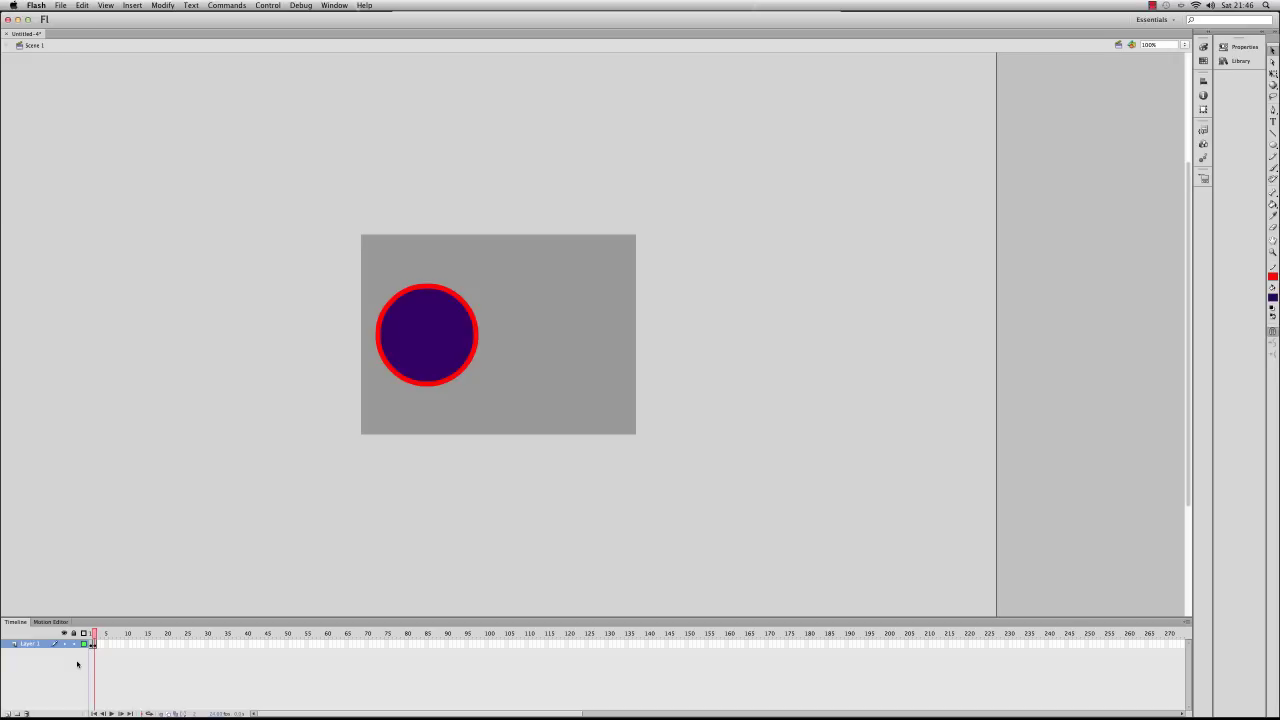
# Move the purple circle about 13 px to the right on the second keyframe
pyautogui.click(94, 644)
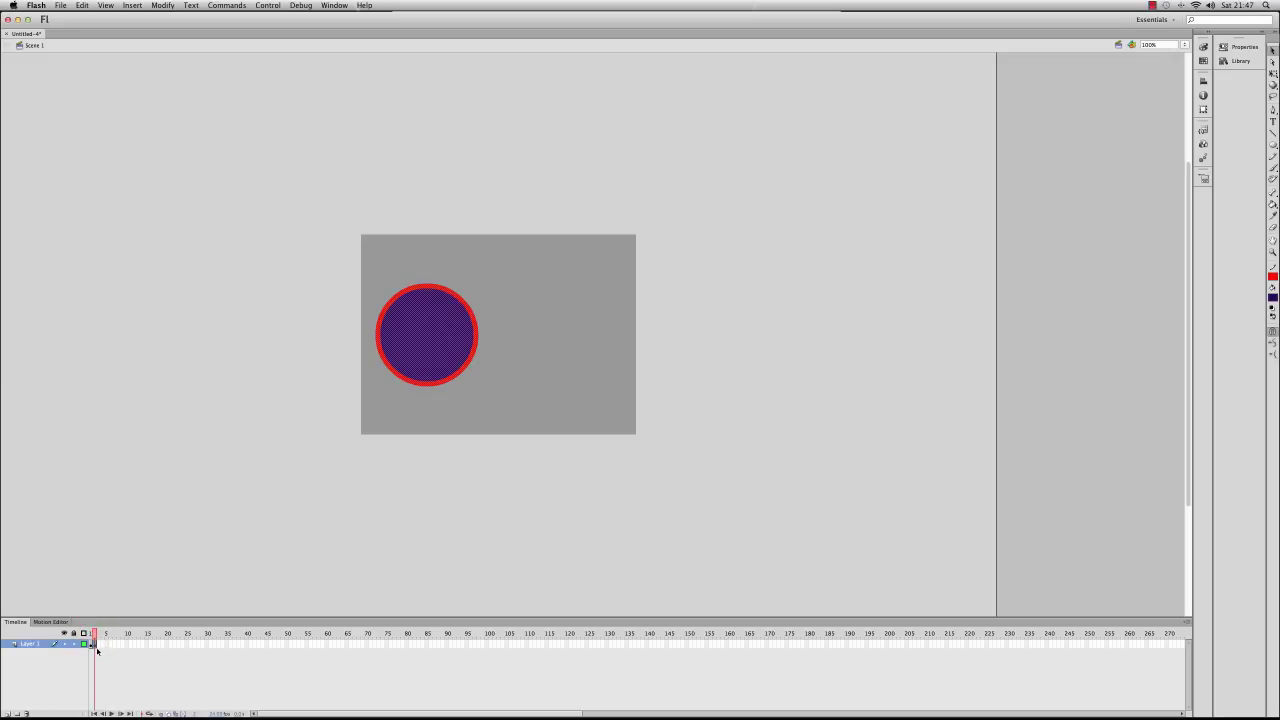
pyautogui.click(90, 645)
pyautogui.click(497, 370)
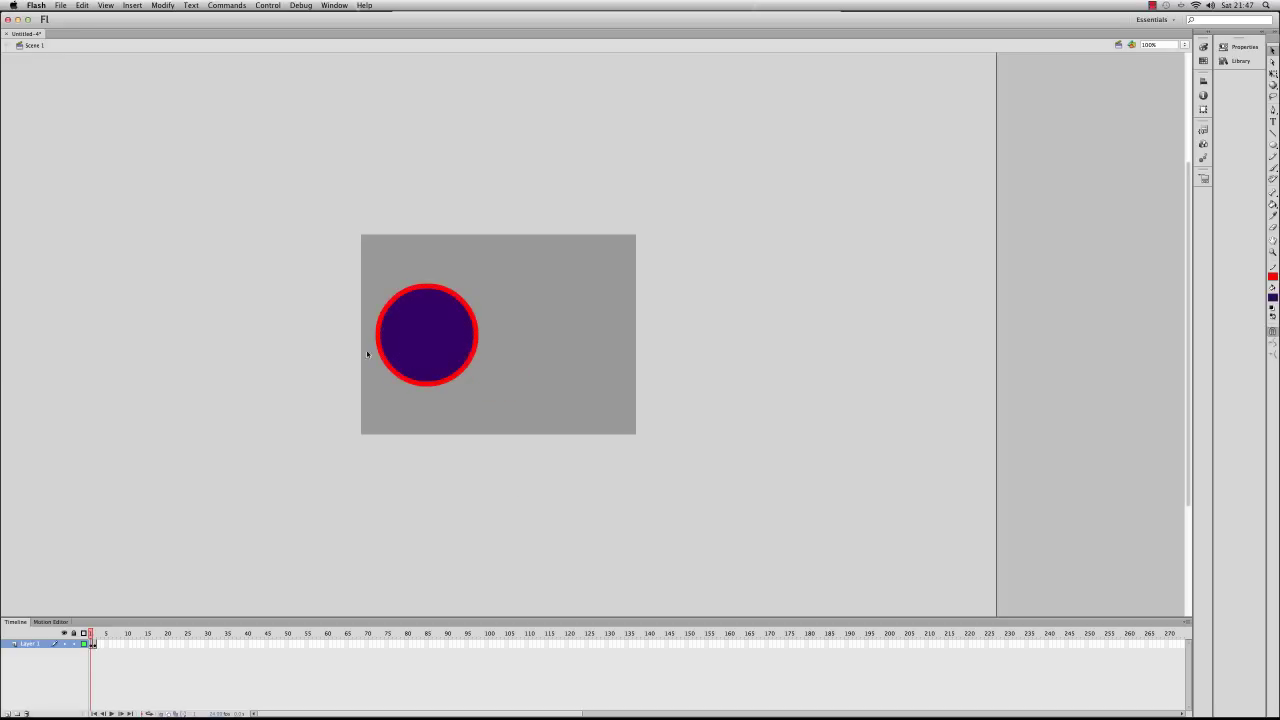
pyautogui.click(93, 644)
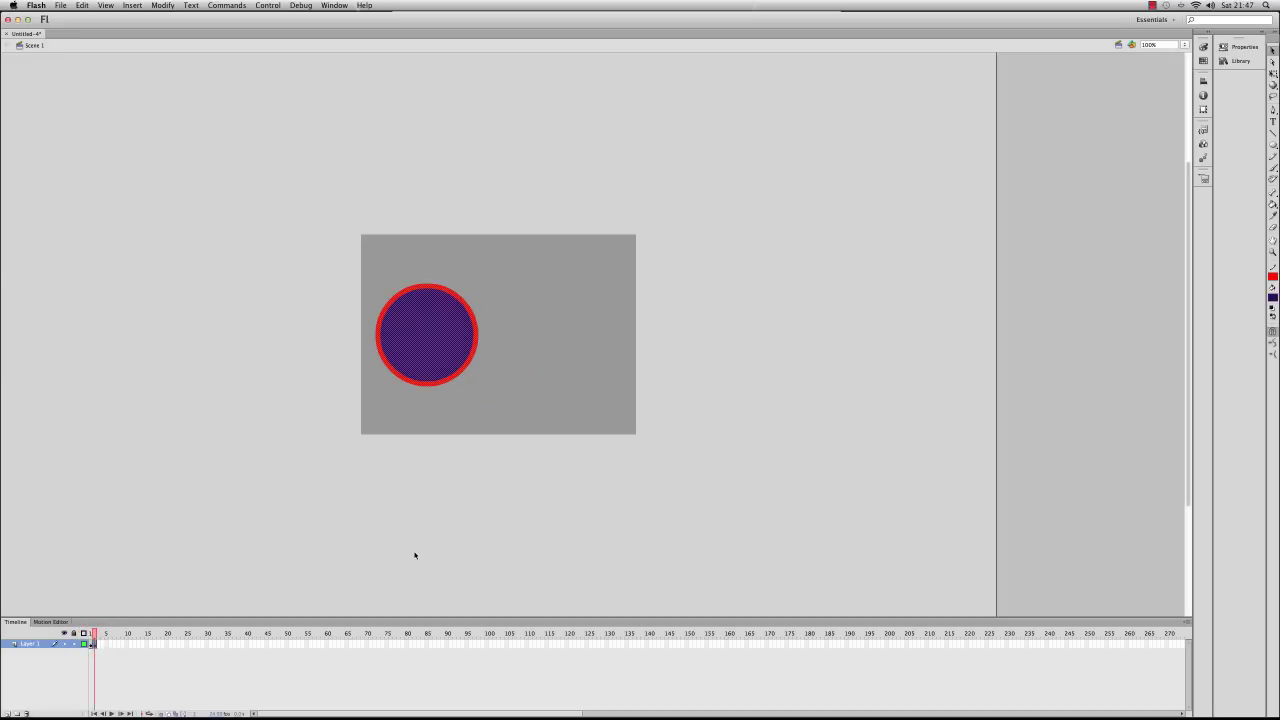
pyautogui.click(445, 341)
pyautogui.moveTo(445, 343); pyautogui.dragTo(458, 343)
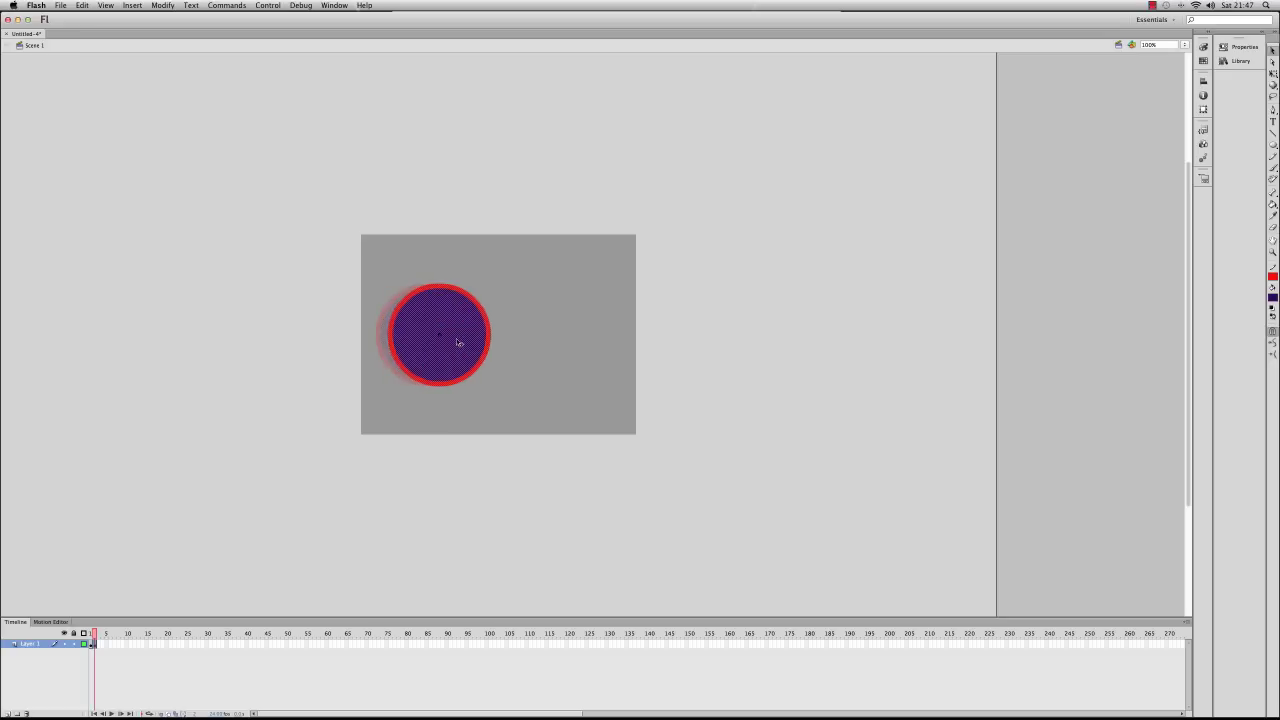
pyautogui.click(286, 446)
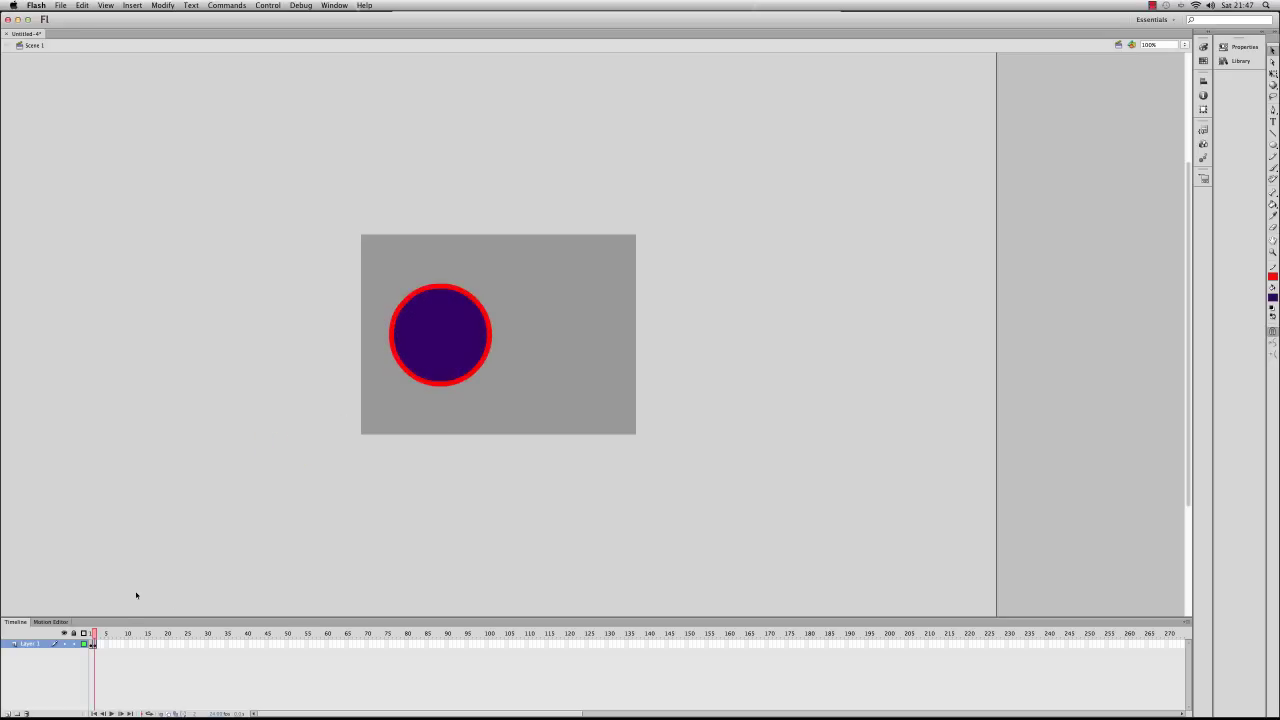
# Scrub between frames 1 and 2 to preview the circle stepping right
pyautogui.click(94, 634)
pyautogui.moveTo(91, 636); pyautogui.dragTo(91, 636)
pyautogui.click(99, 645)
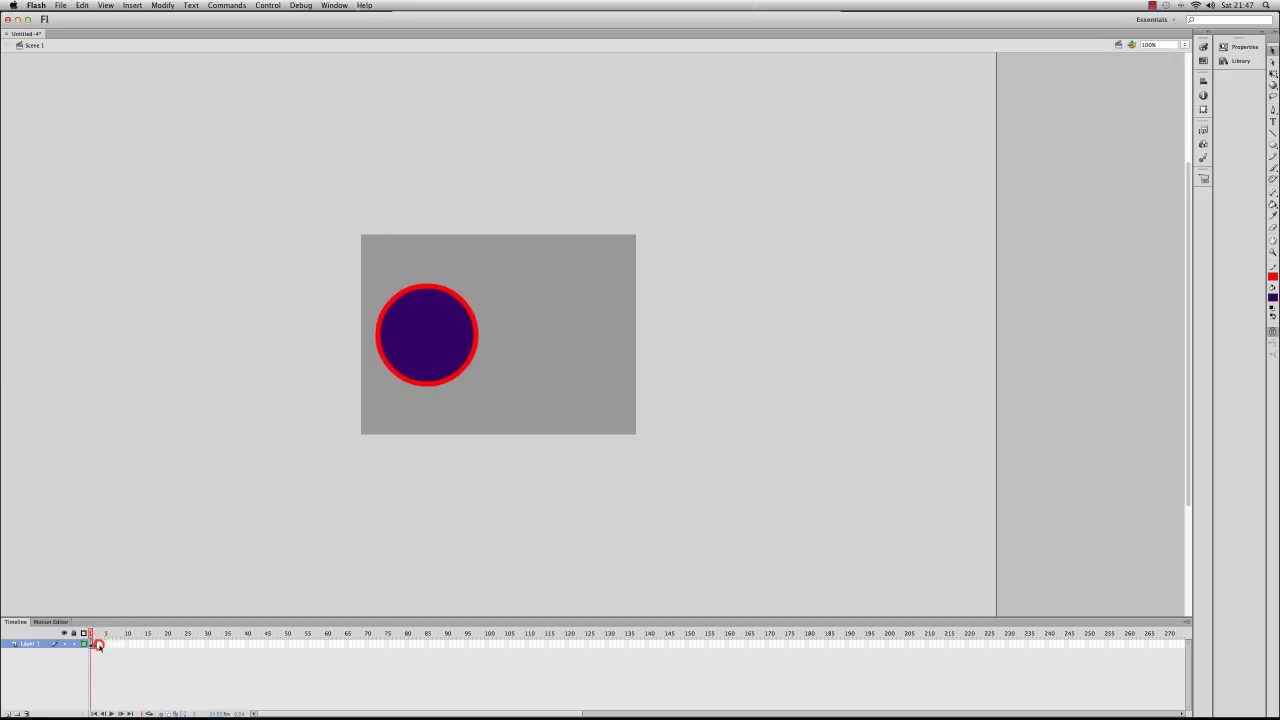
pyautogui.click(97, 644)
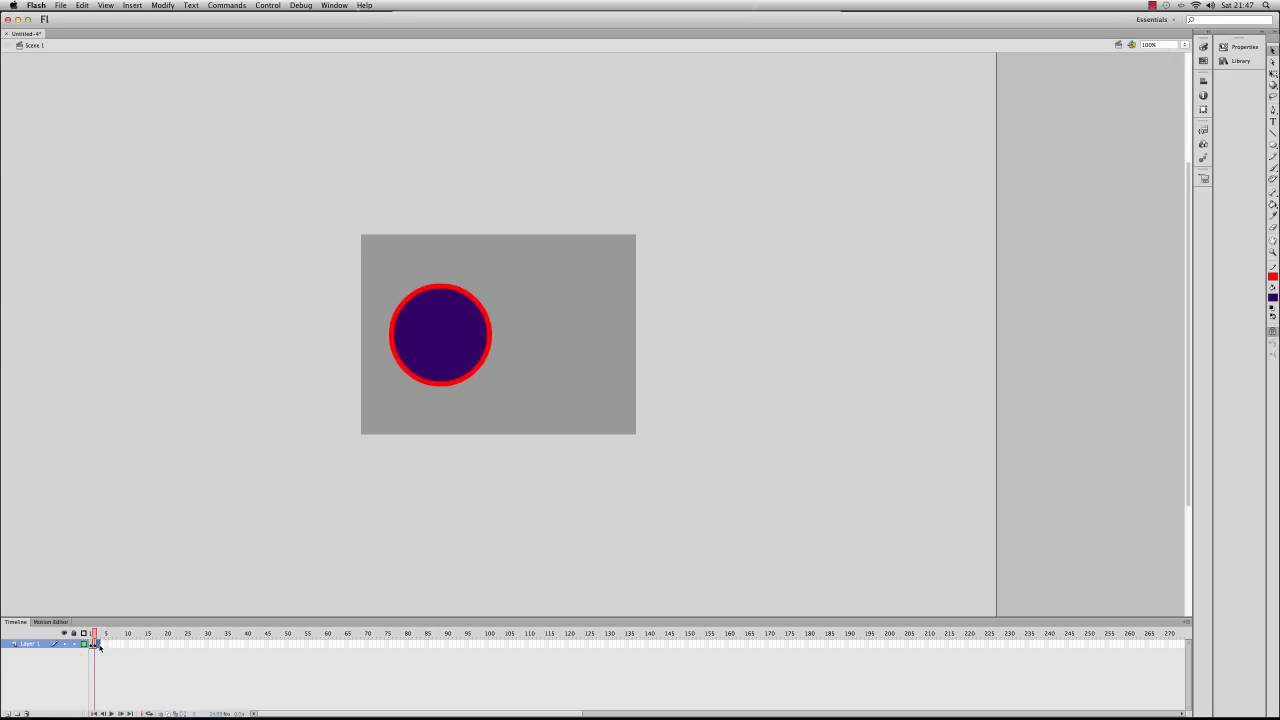
pyautogui.click(99, 645)
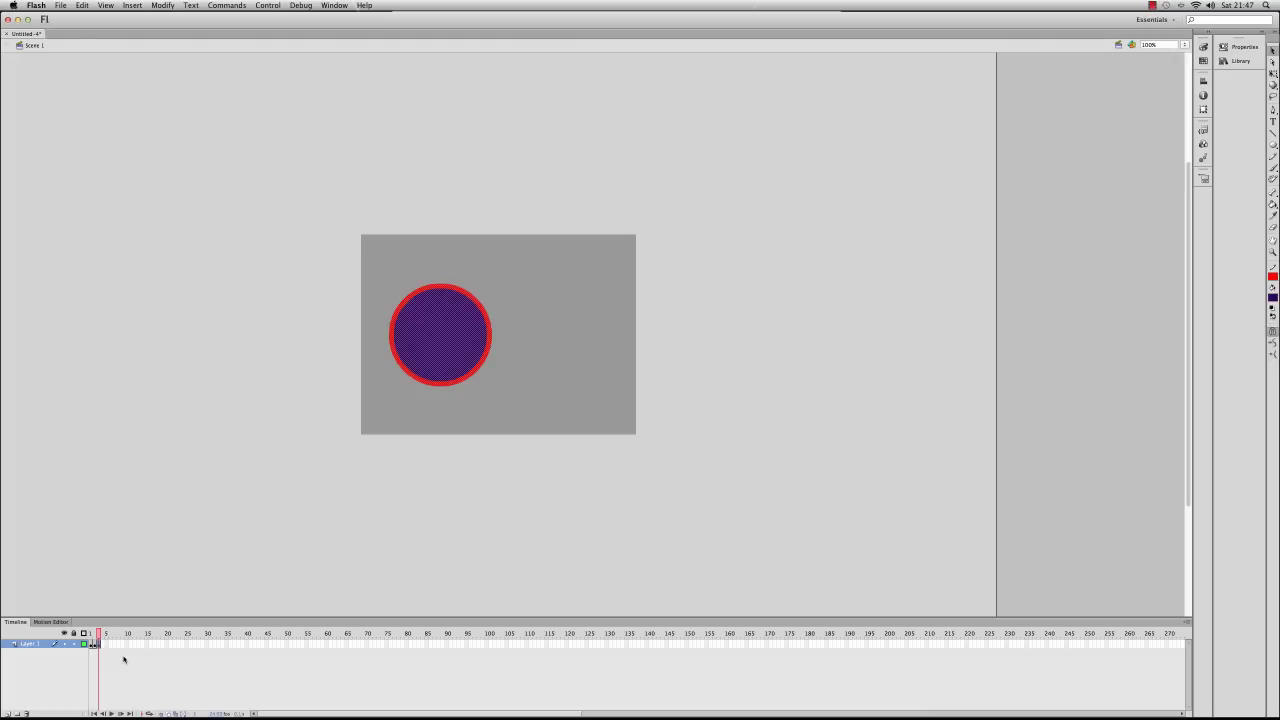
pyautogui.click(95, 644)
# Nudge the circle right on frame 2, then add the next keyframes, shifting it about 10 px each
pyautogui.click(99, 645)
pyautogui.moveTo(453, 337); pyautogui.dragTo(469, 340)
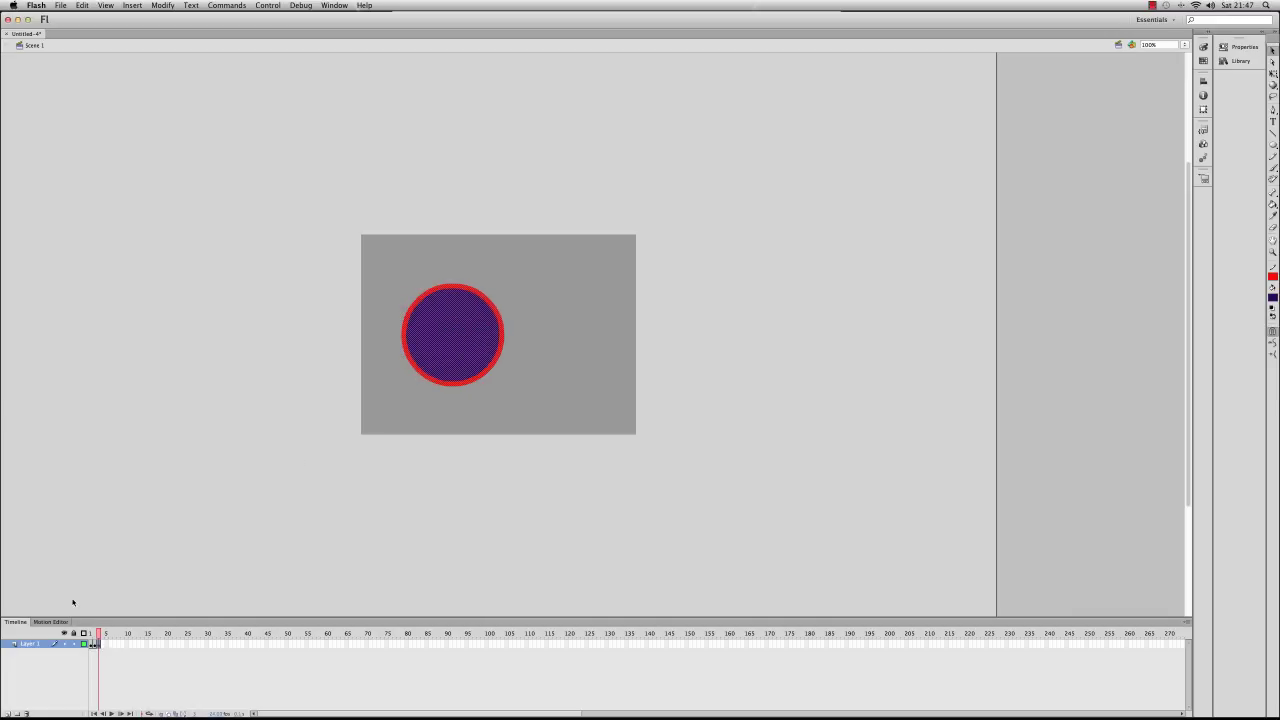
pyautogui.click(104, 644)
pyautogui.press('F6')
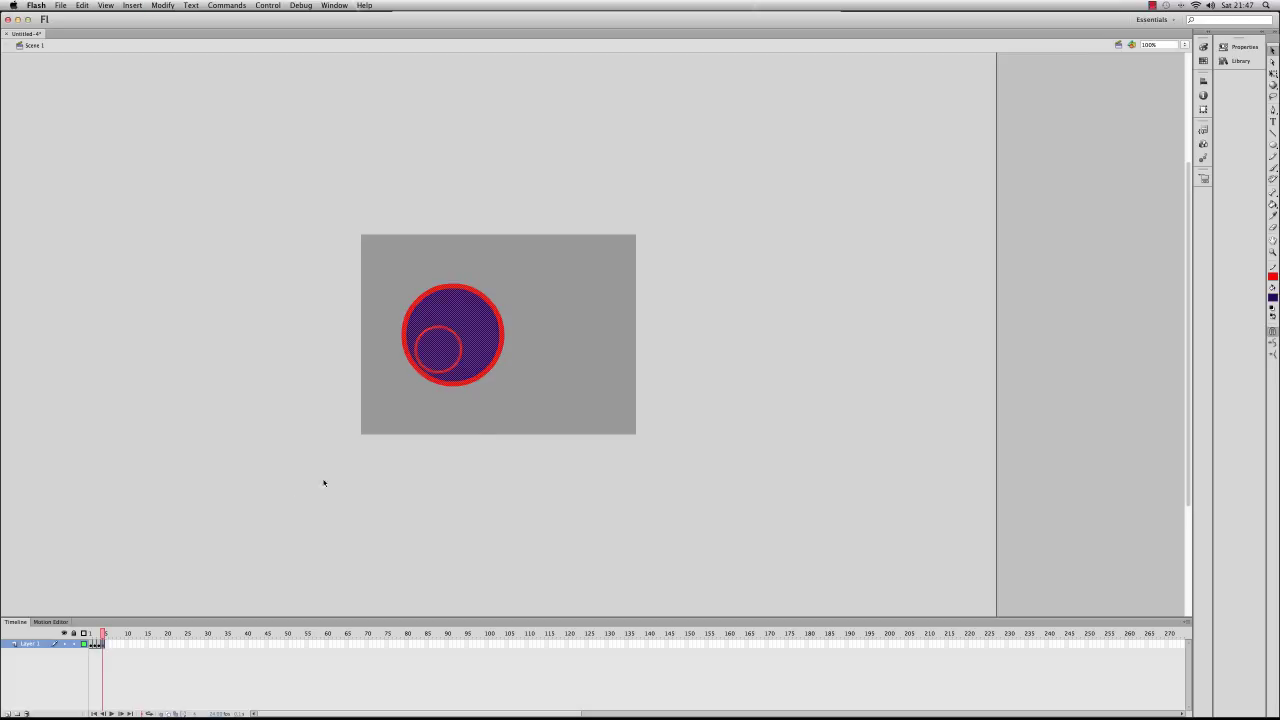
pyautogui.moveTo(440, 353); pyautogui.dragTo(451, 351)
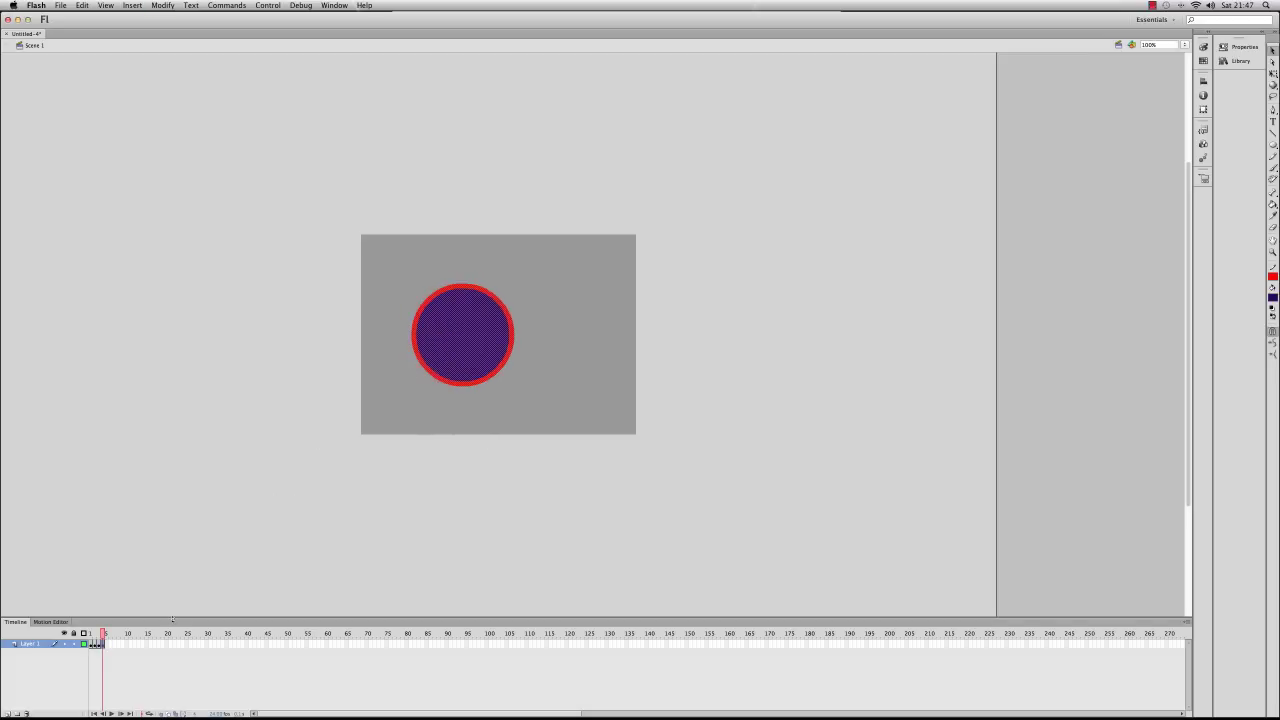
pyautogui.click(104, 644)
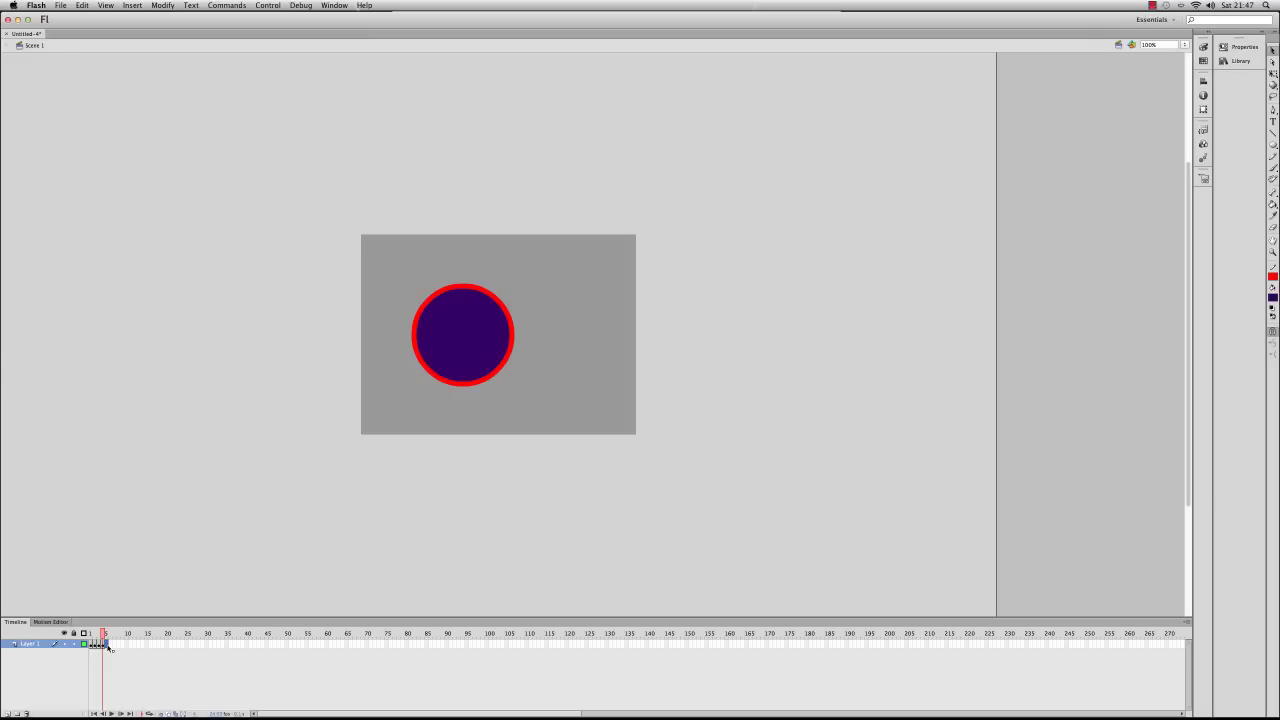
pyautogui.rightClick(108, 646)
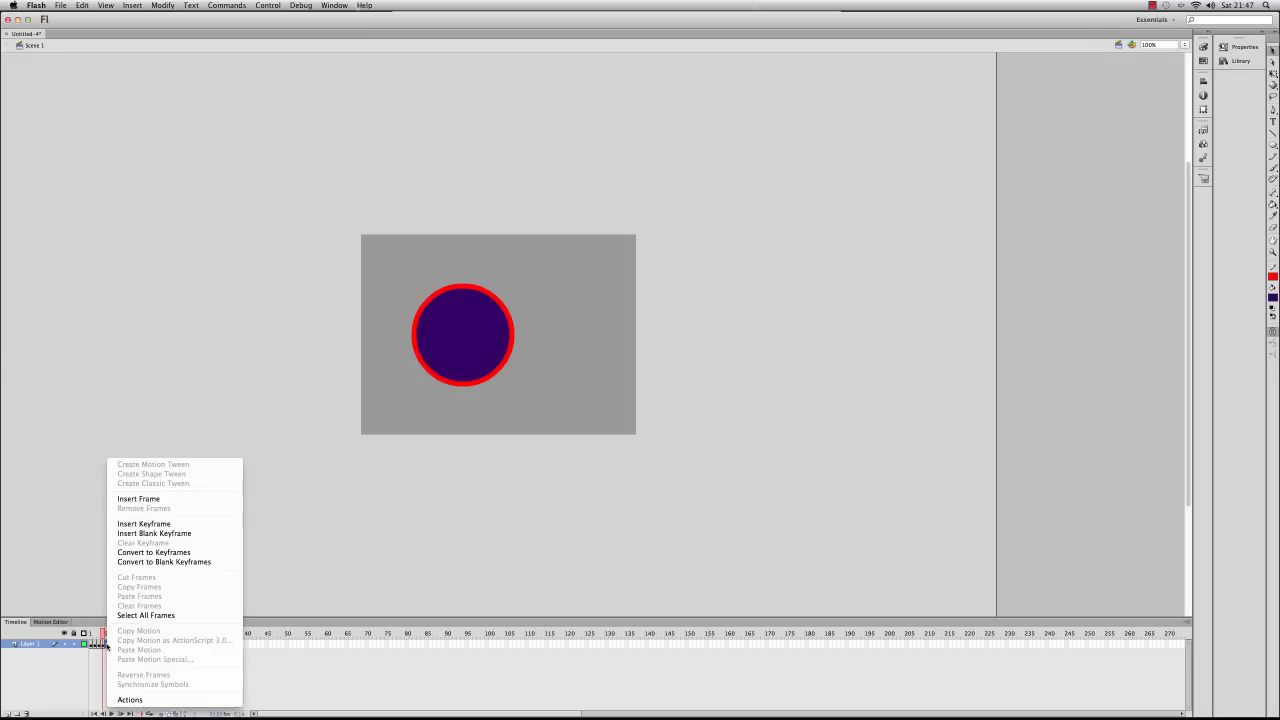
pyautogui.click(206, 525)
# From frame 5, keep adding F6 keyframes moving the circle 9–10 px right toward centre, then scrub back to frame 1
pyautogui.click(110, 651)
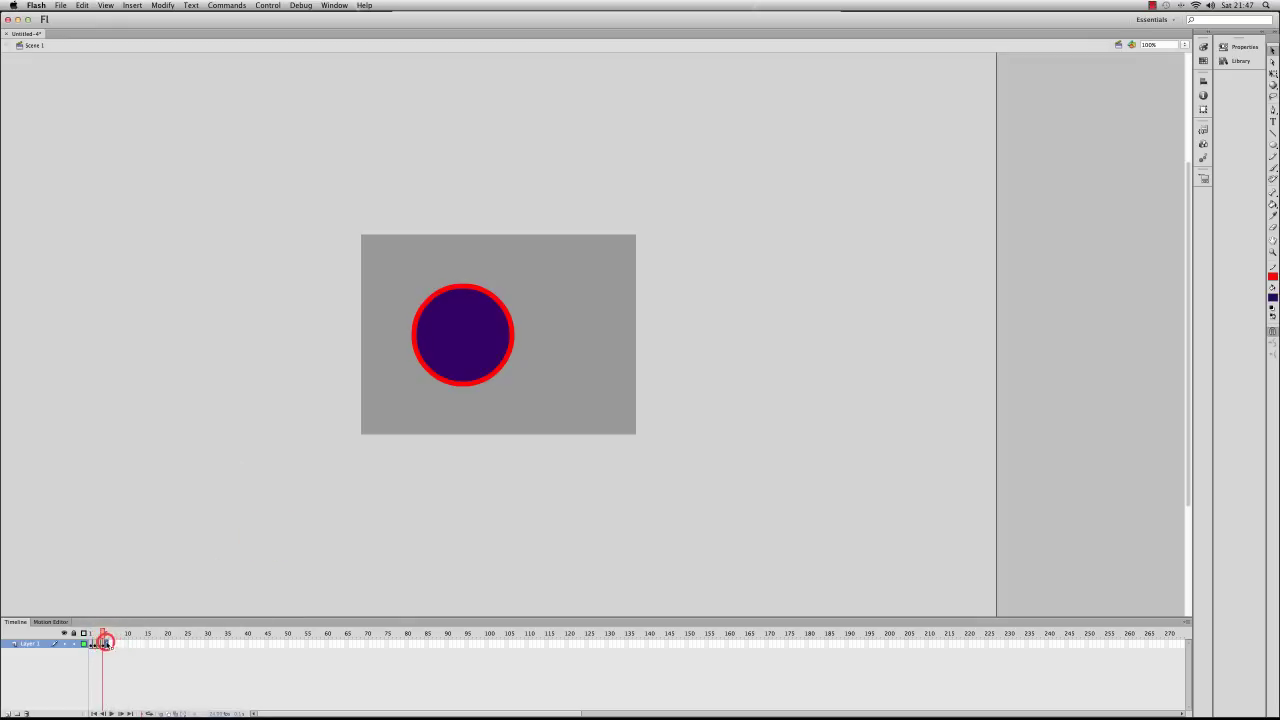
pyautogui.click(107, 645)
pyautogui.press('super+b')
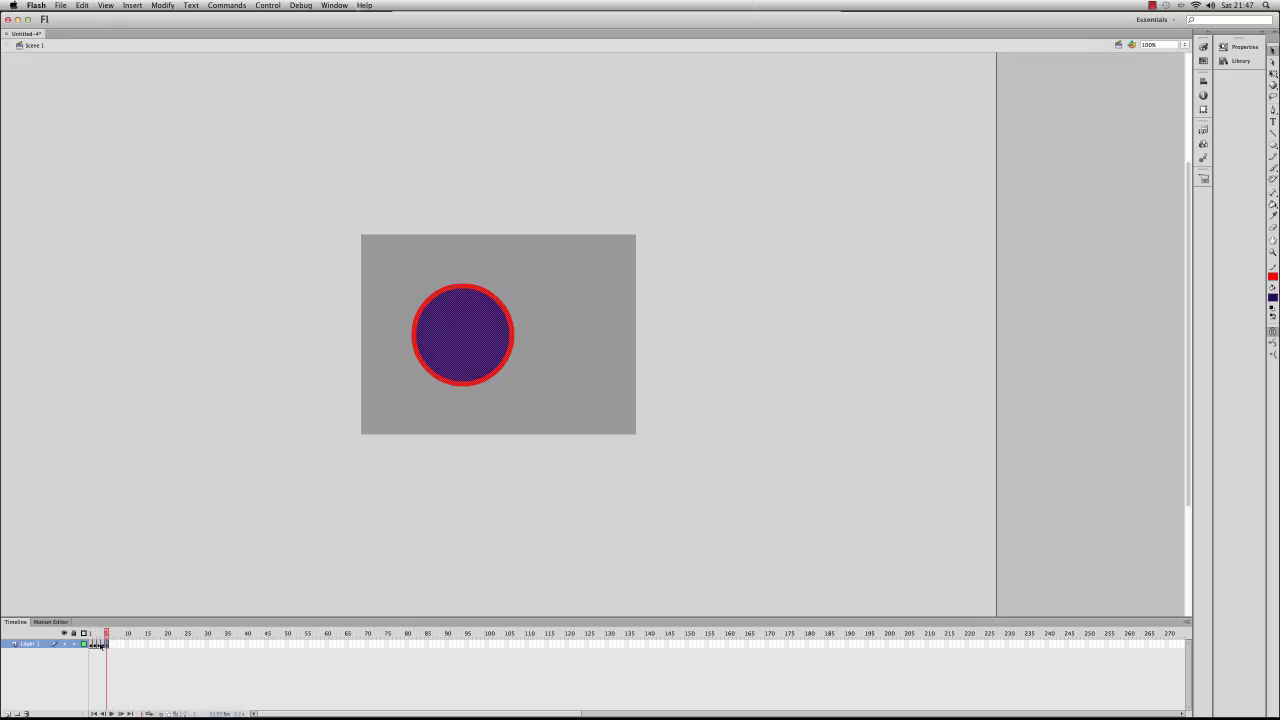
pyautogui.click(104, 645)
pyautogui.click(107, 645)
pyautogui.moveTo(478, 319); pyautogui.dragTo(491, 329)
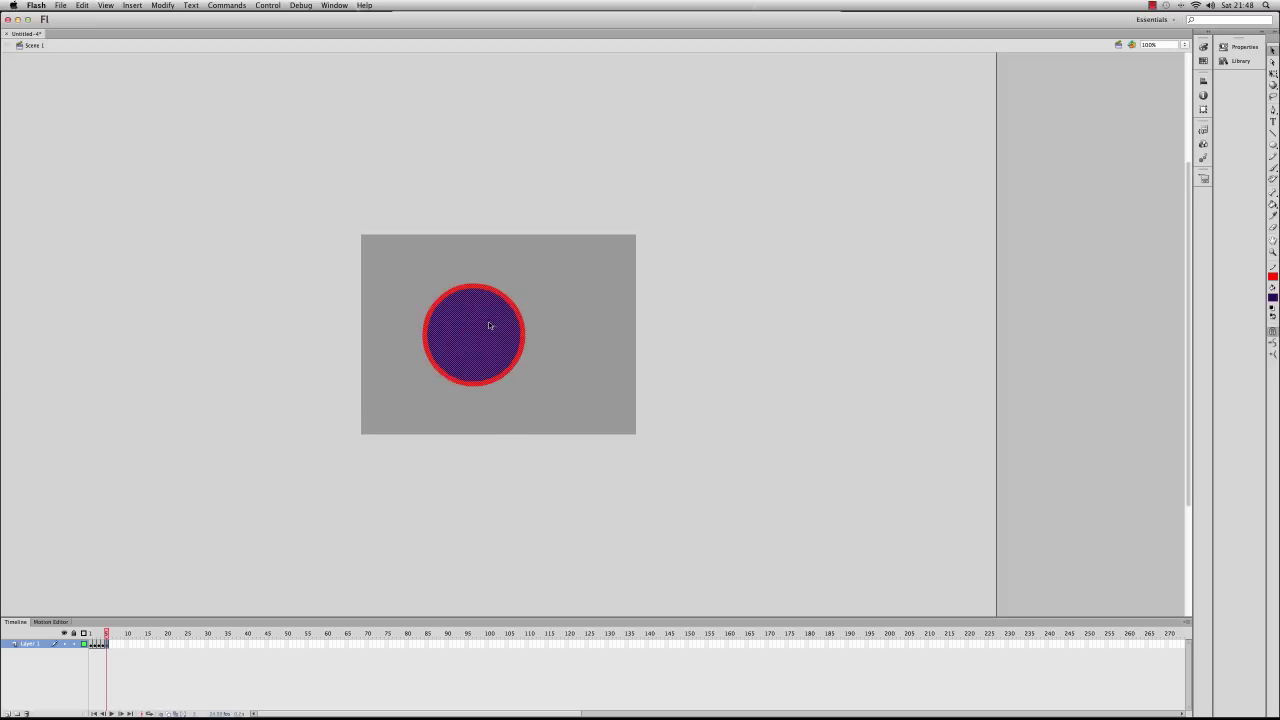
pyautogui.press('F6')
pyautogui.moveTo(503, 314); pyautogui.dragTo(495, 363)
pyautogui.press('F6')
pyautogui.click(500, 350)
pyautogui.press('F6')
pyautogui.click(572, 449)
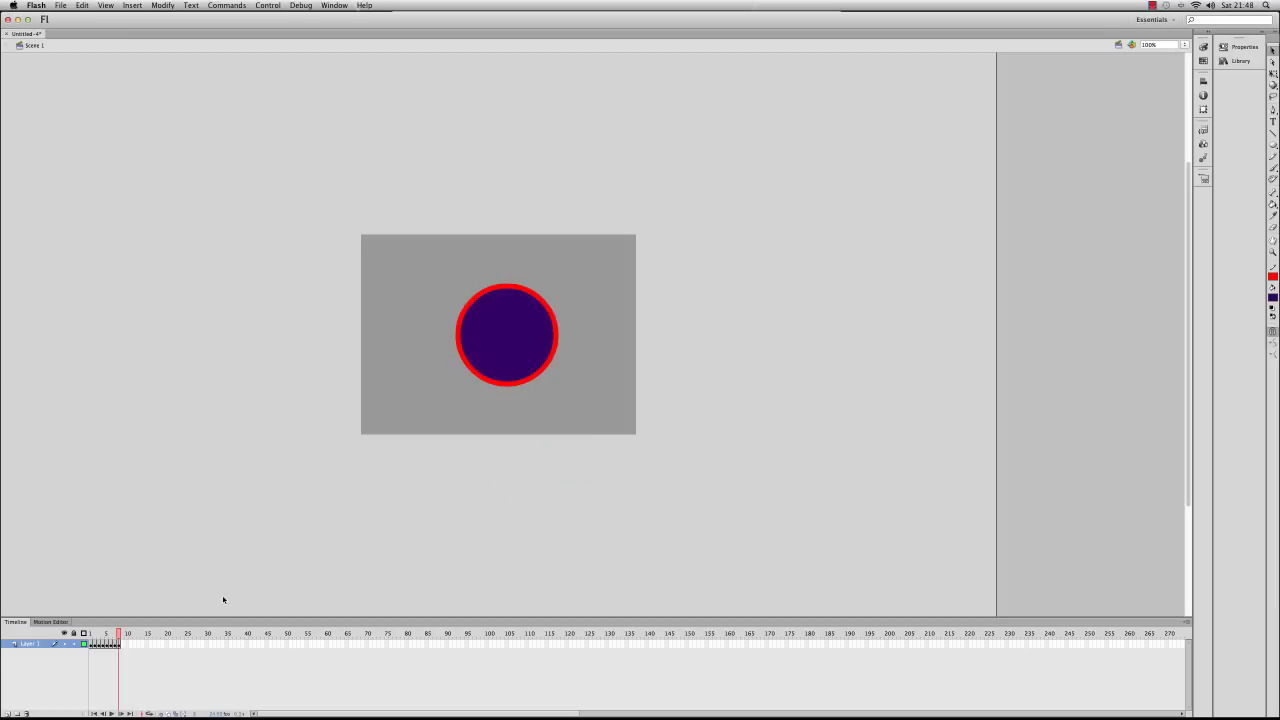
pyautogui.moveTo(119, 632)
pyautogui.mouseDown()
pyautogui.moveTo(92, 643)
pyautogui.moveTo(128, 643)
pyautogui.moveTo(90, 643)
pyautogui.moveTo(128, 645)
pyautogui.mouseUp()
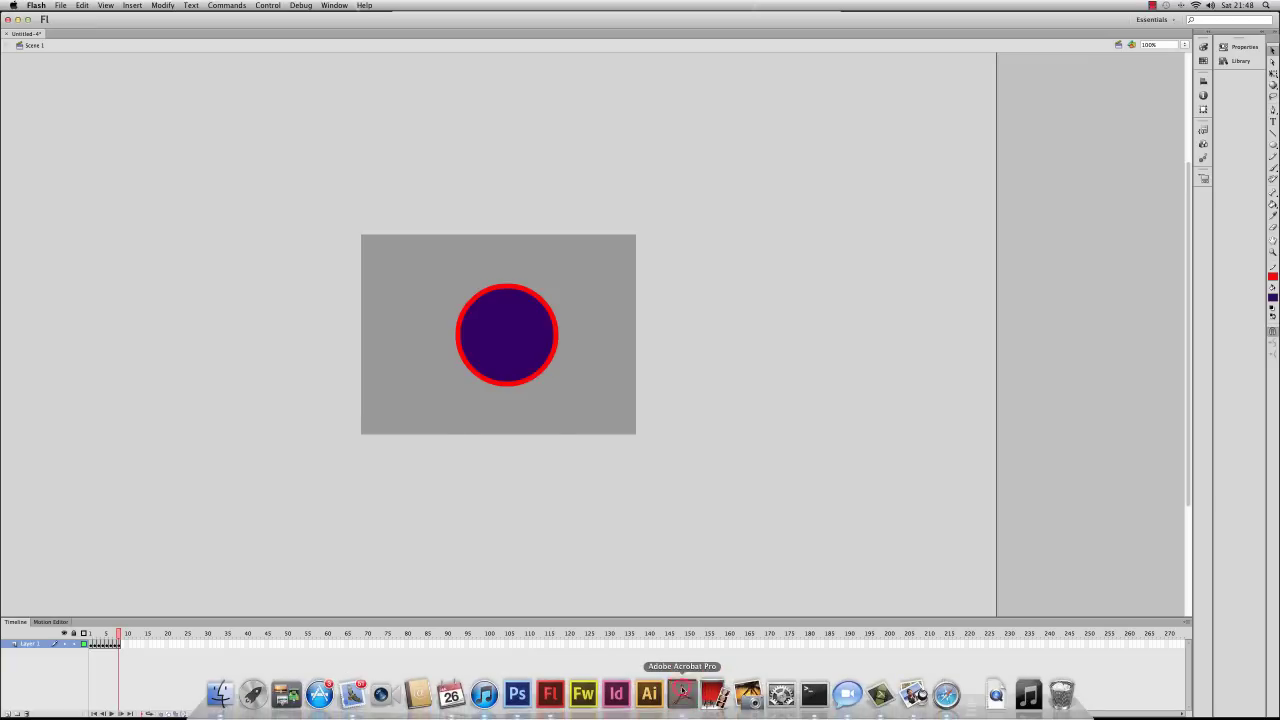
pyautogui.click(683, 688)
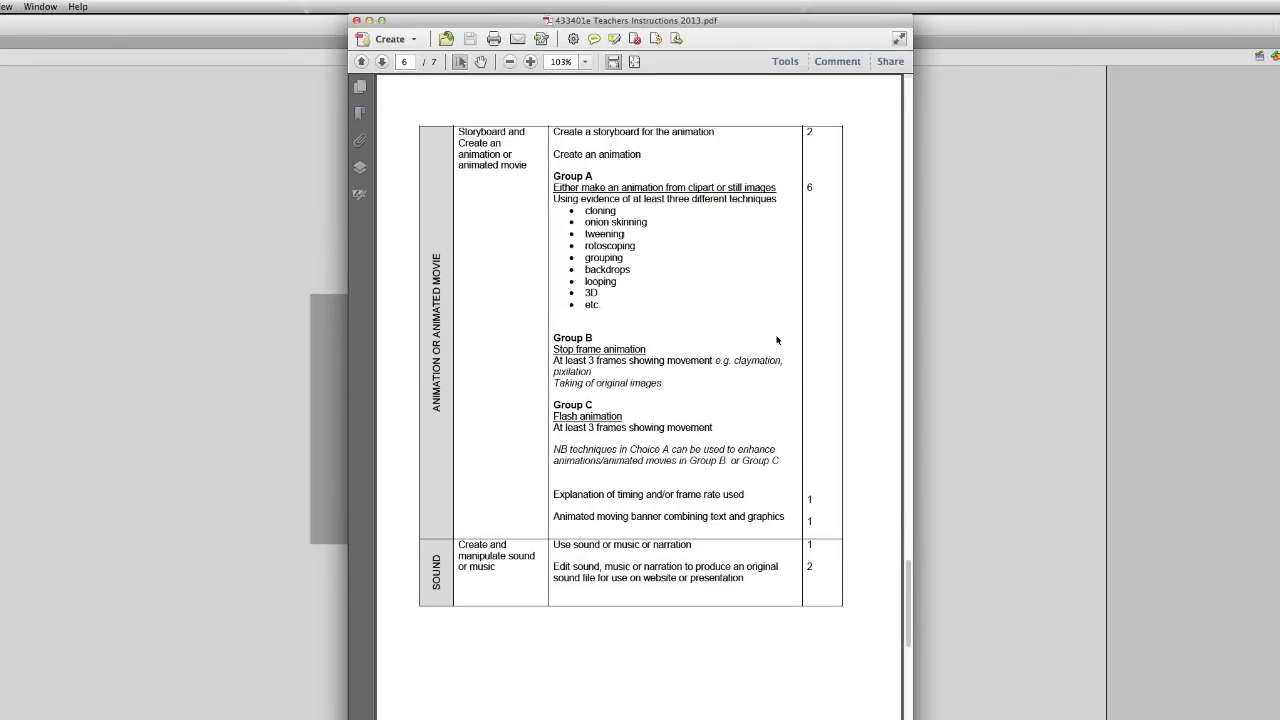
pyautogui.click(356, 20)
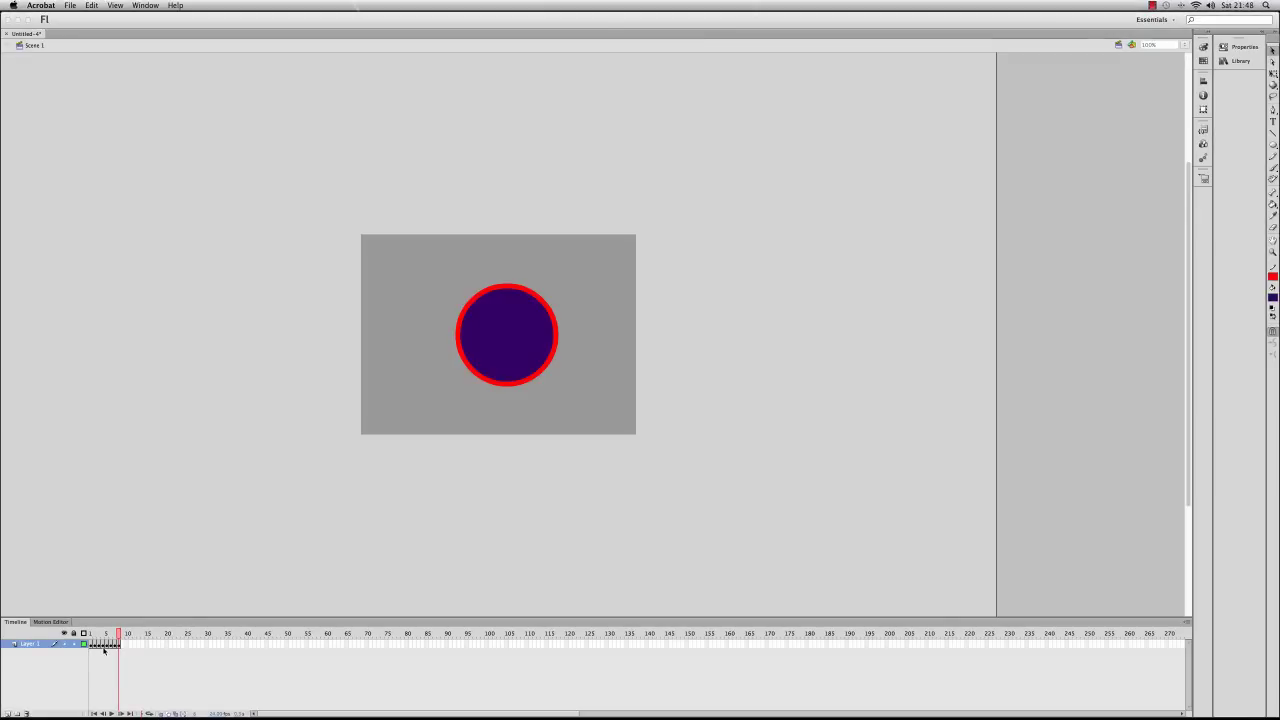
pyautogui.click(113, 647)
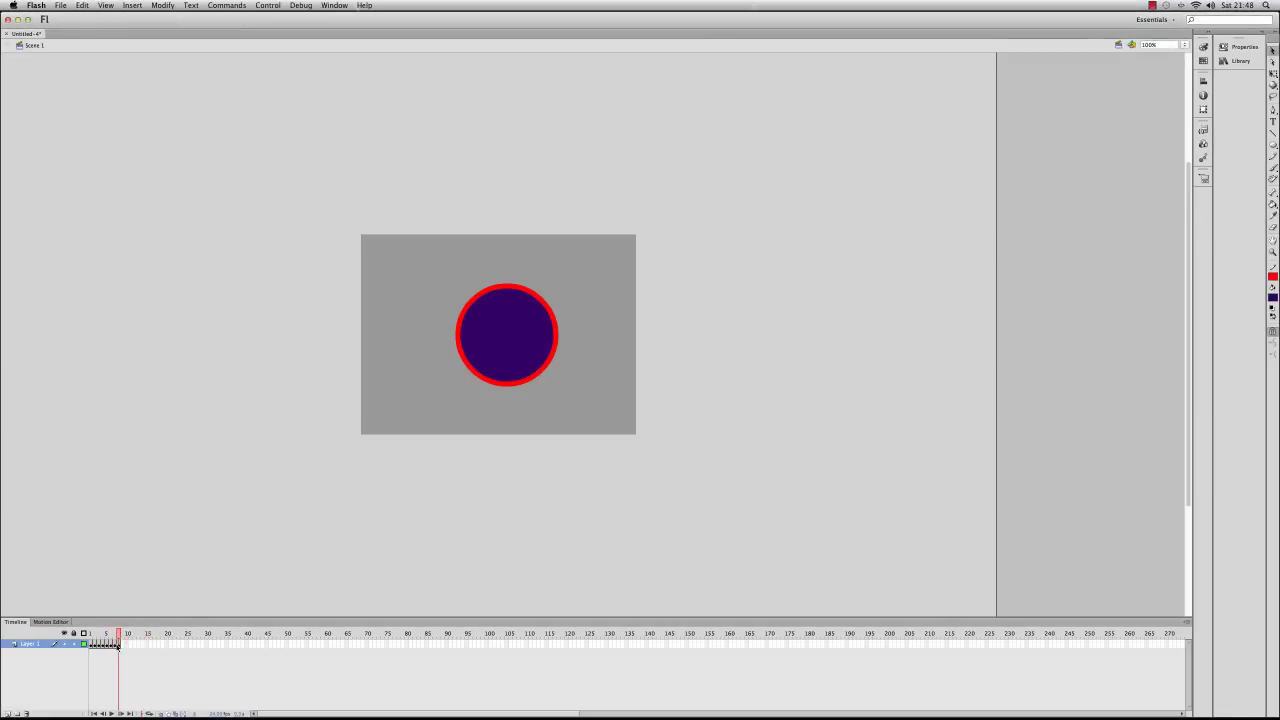
# Select the added stepping frames on Layer 1, remove them, and reselect the frame-1 keyframe
pyautogui.click(116, 647)
pyautogui.moveTo(126, 643); pyautogui.dragTo(94, 647)
pyautogui.click(113, 647)
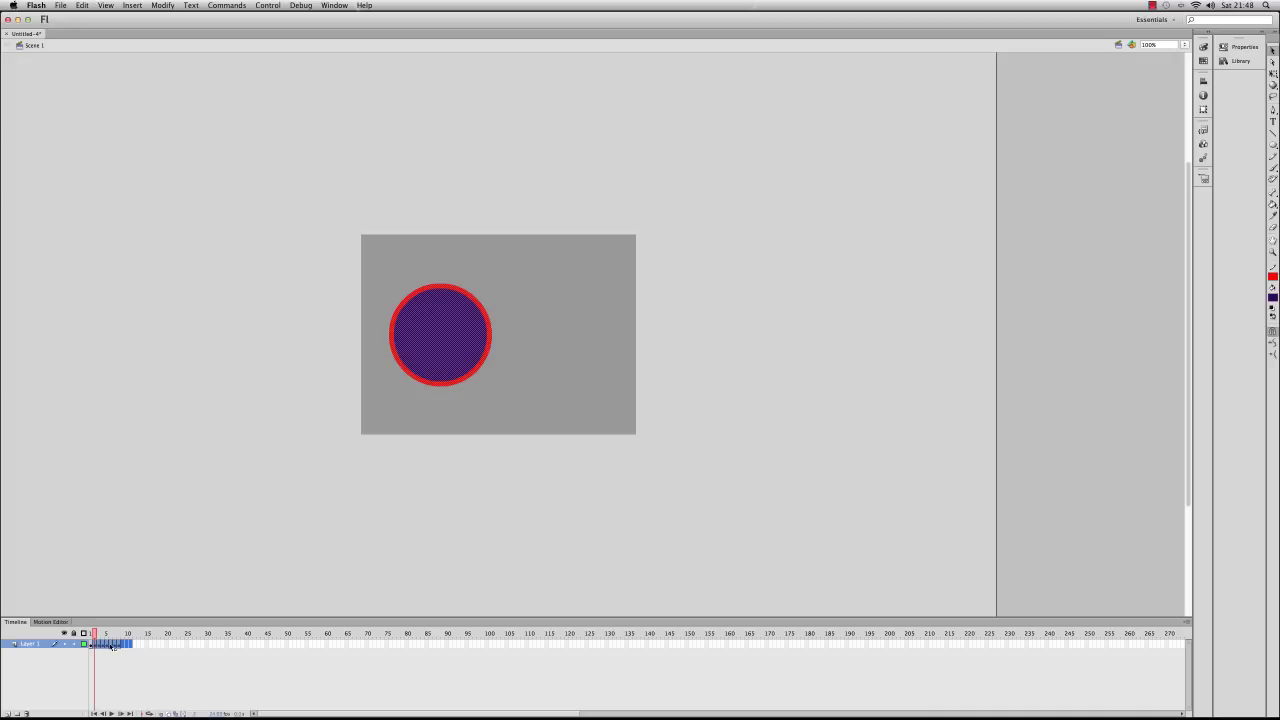
pyautogui.rightClick(113, 646)
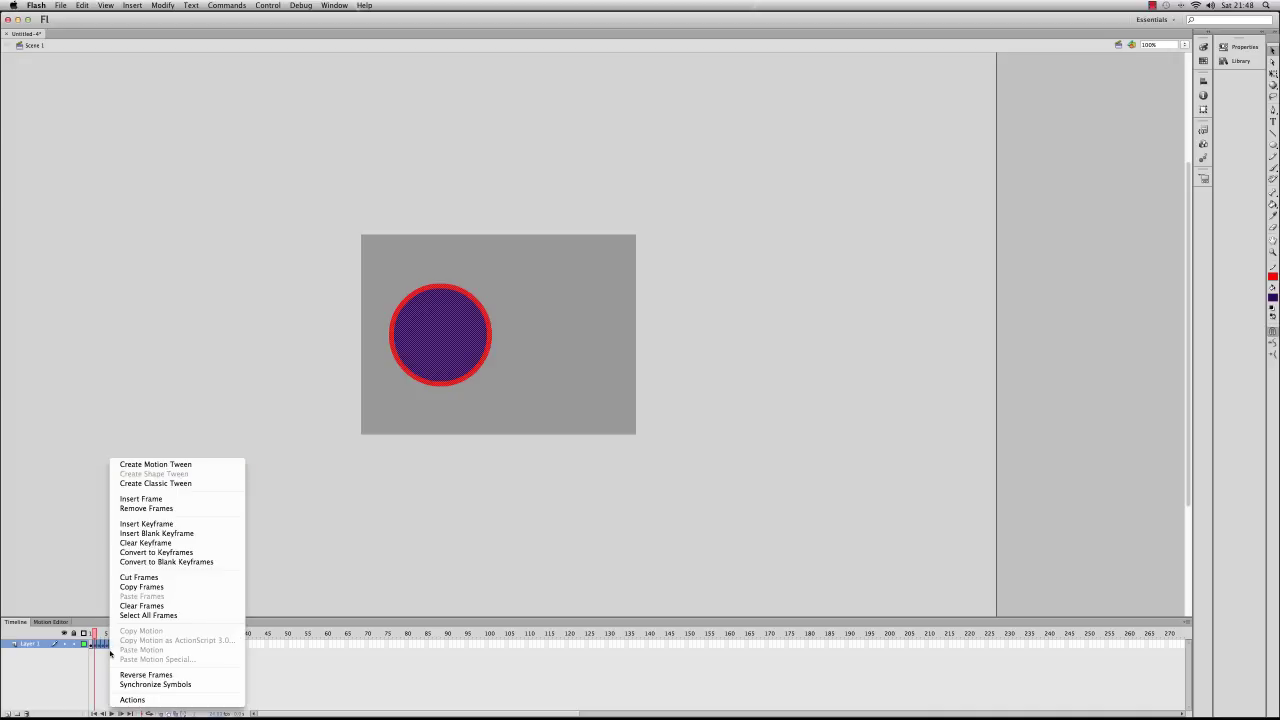
pyautogui.click(205, 510)
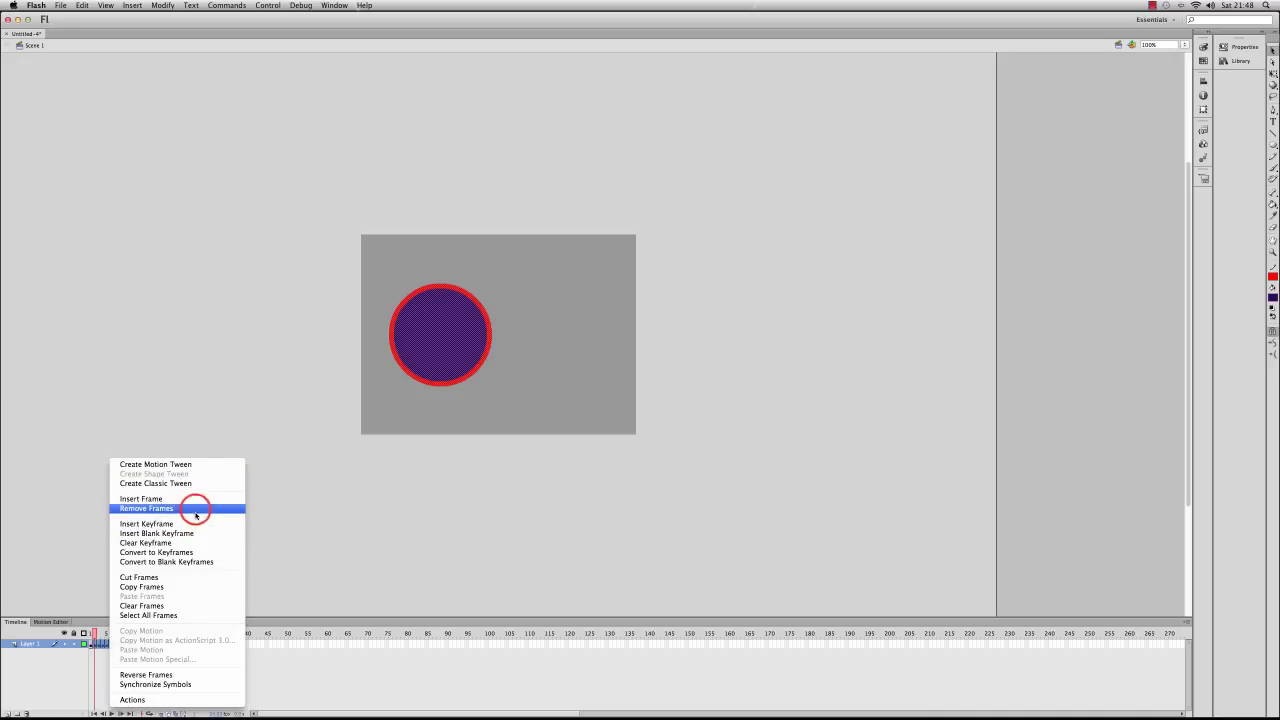
pyautogui.click(90, 645)
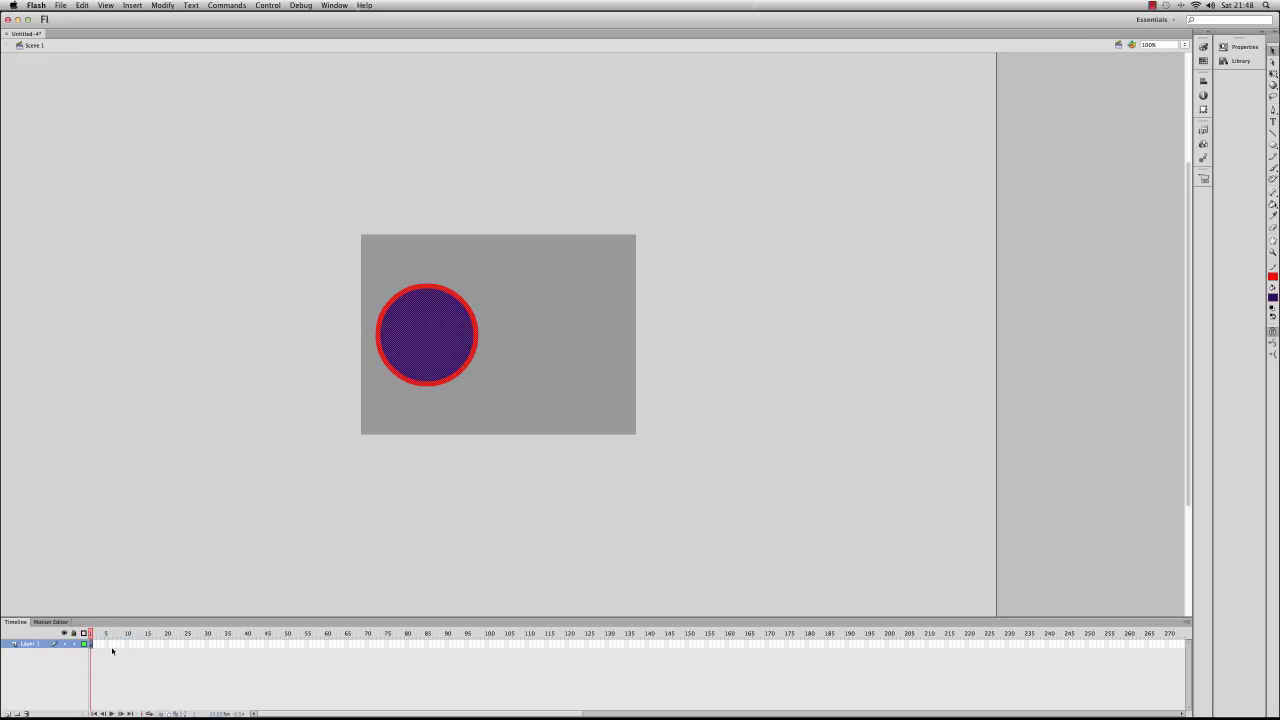
# Extend Layer 1 to about frame 24 and apply Create Shape Tween across that span
pyautogui.click(183, 645)
pyautogui.click(183, 645)
pyautogui.click(181, 636)
pyautogui.moveTo(181, 640)
pyautogui.mouseDown()
pyautogui.moveTo(90, 646)
pyautogui.moveTo(182, 646)
pyautogui.mouseUp()
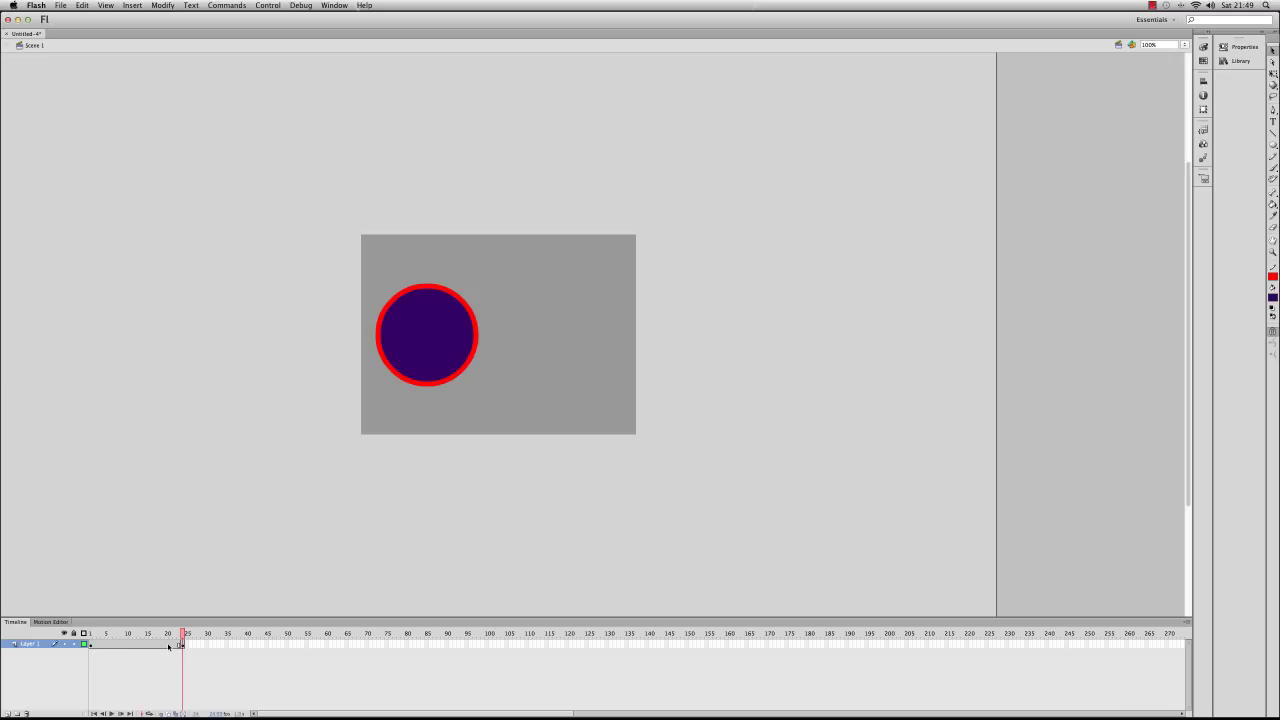
pyautogui.rightClick(95, 646)
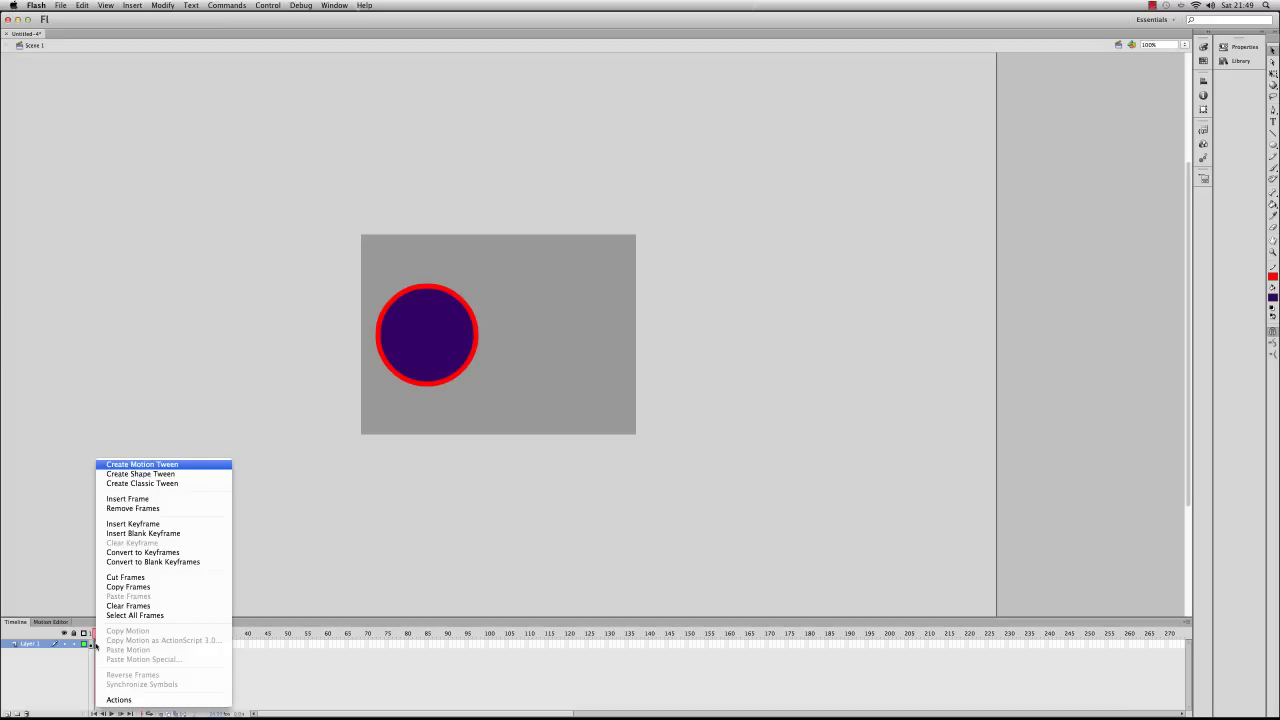
pyautogui.click(129, 641)
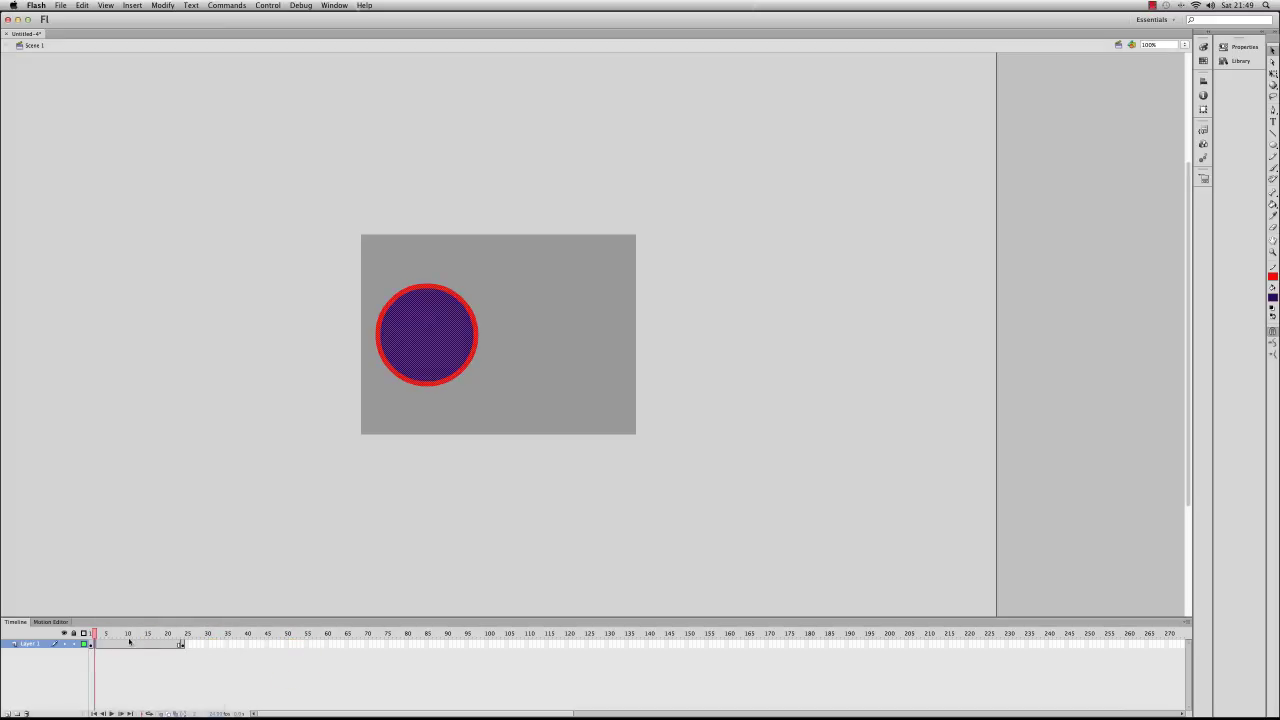
pyautogui.rightClick(133, 649)
pyautogui.click(147, 645)
pyautogui.rightClick(178, 646)
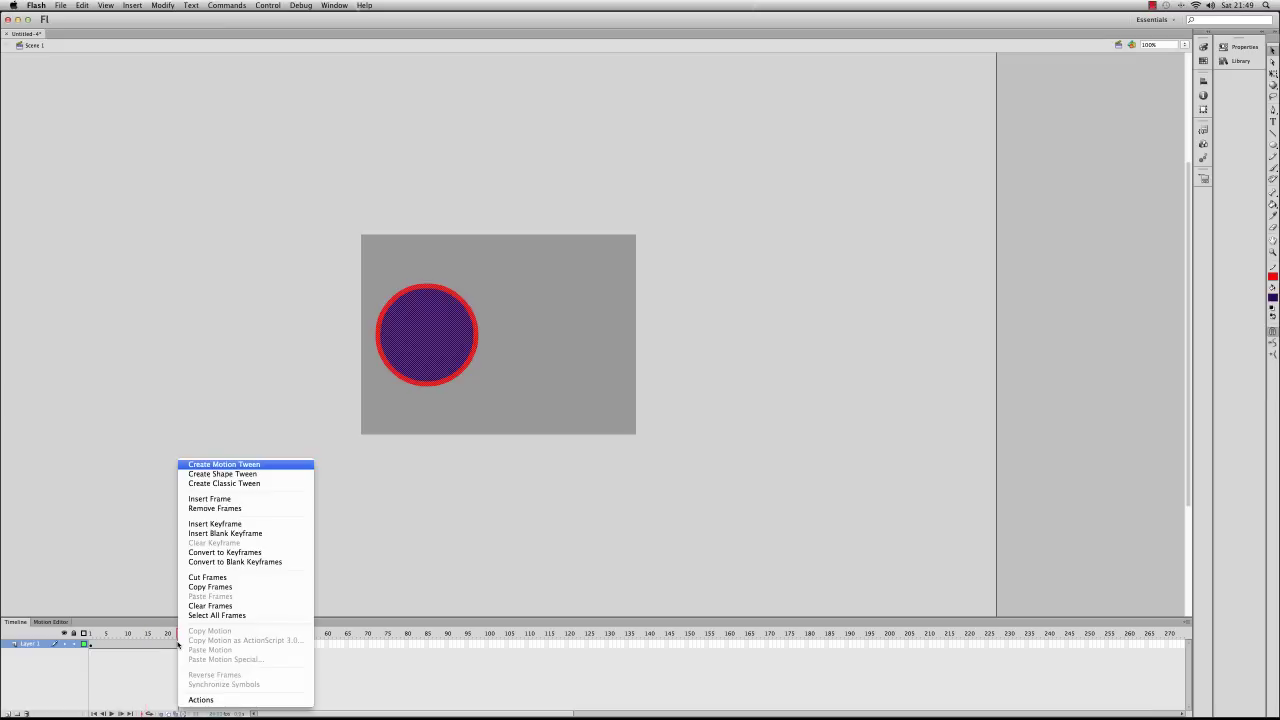
pyautogui.click(240, 474)
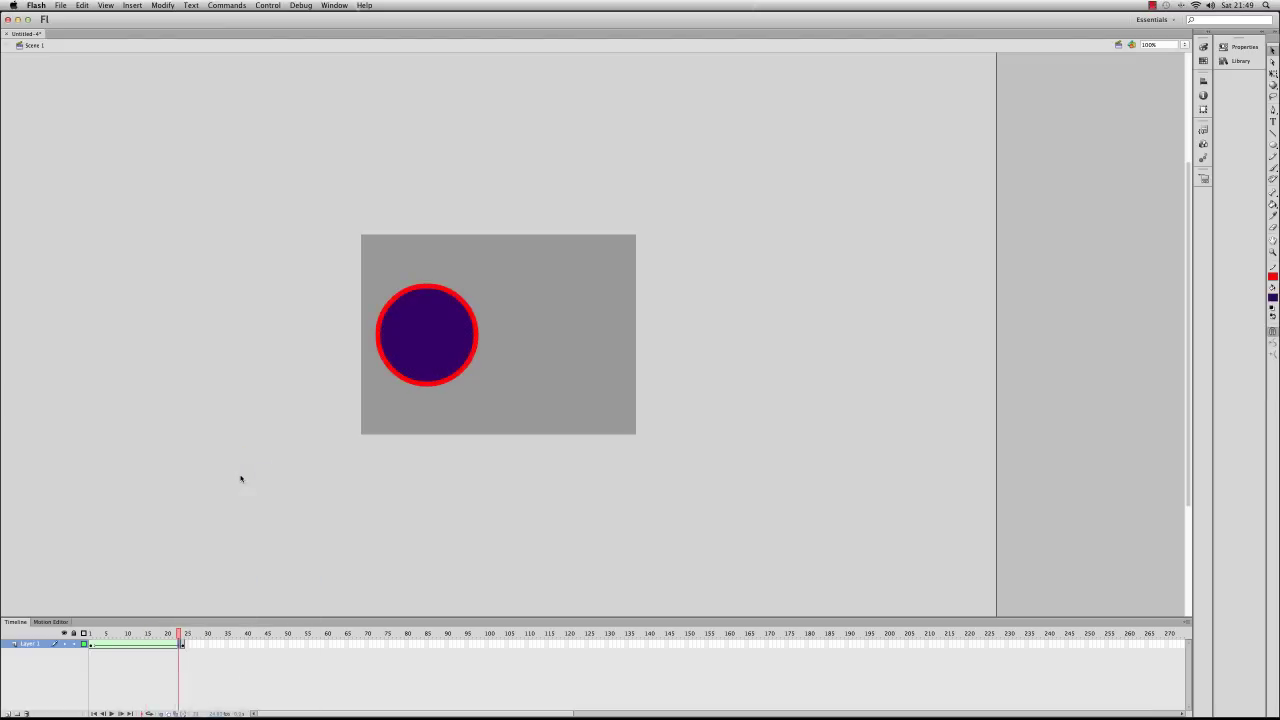
# Rewind to frame 1 and select the circle on the stage's left side
pyautogui.moveTo(178, 633); pyautogui.dragTo(91, 647)
pyautogui.click(91, 645)
pyautogui.click(92, 646)
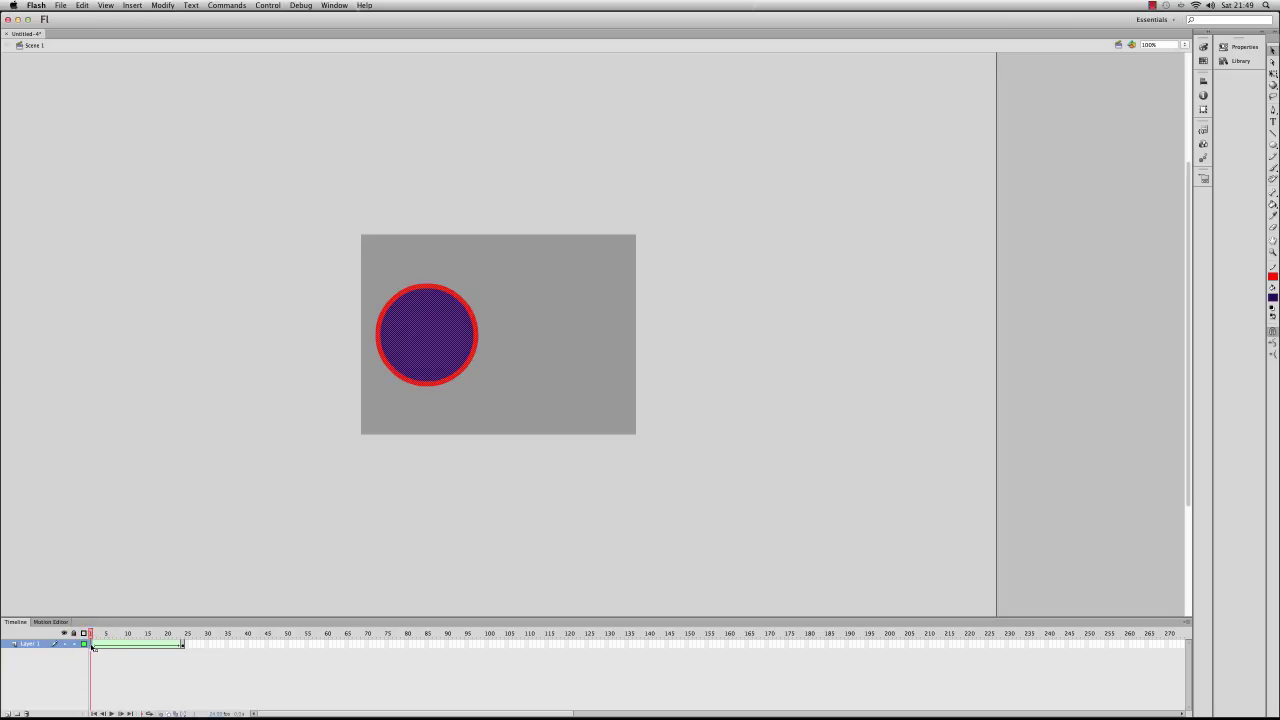
# On frame 24, move the circle to the stage's right, then scrub to preview the slide
pyautogui.click(183, 645)
pyautogui.click(436, 344)
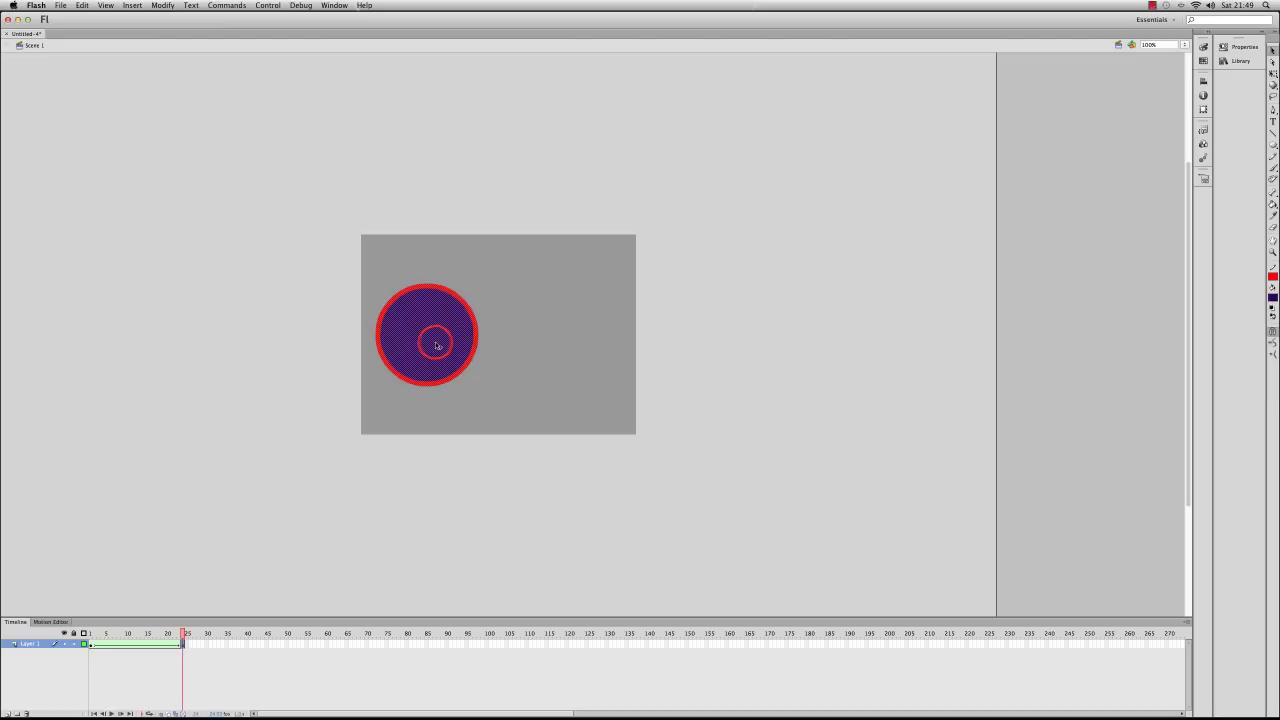
pyautogui.moveTo(436, 344); pyautogui.dragTo(582, 342)
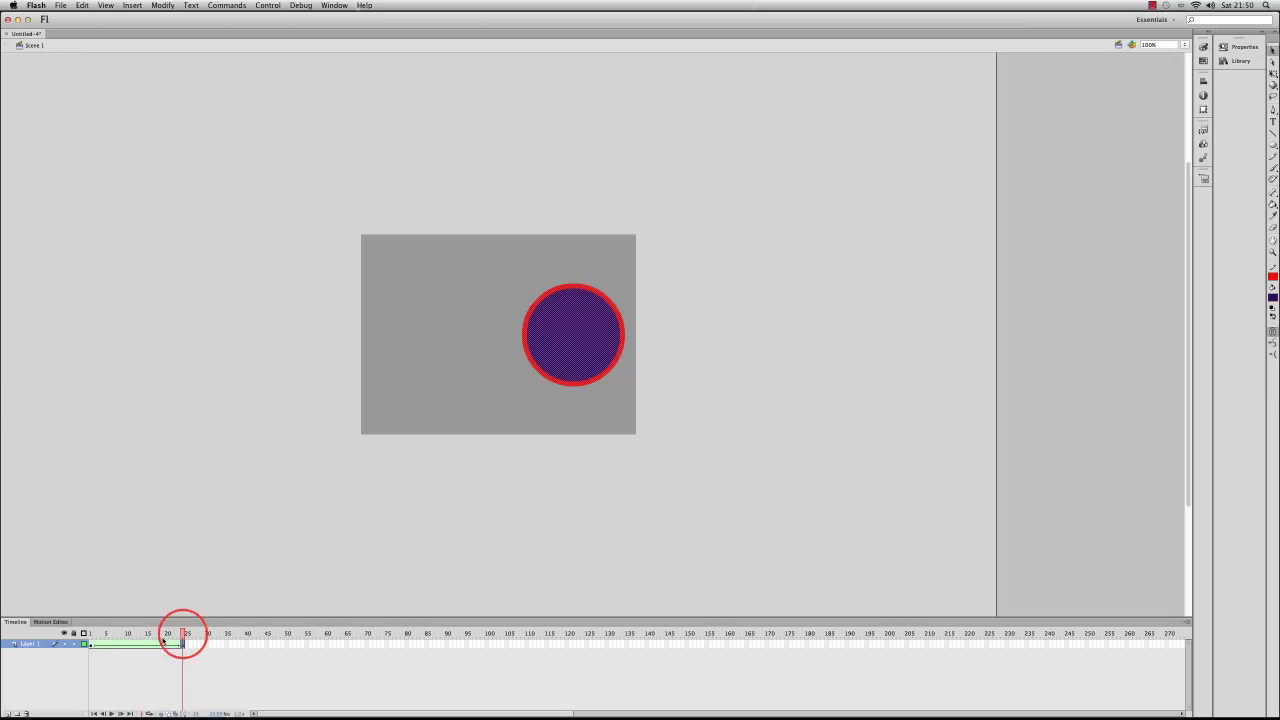
pyautogui.moveTo(182, 634); pyautogui.dragTo(91, 643)
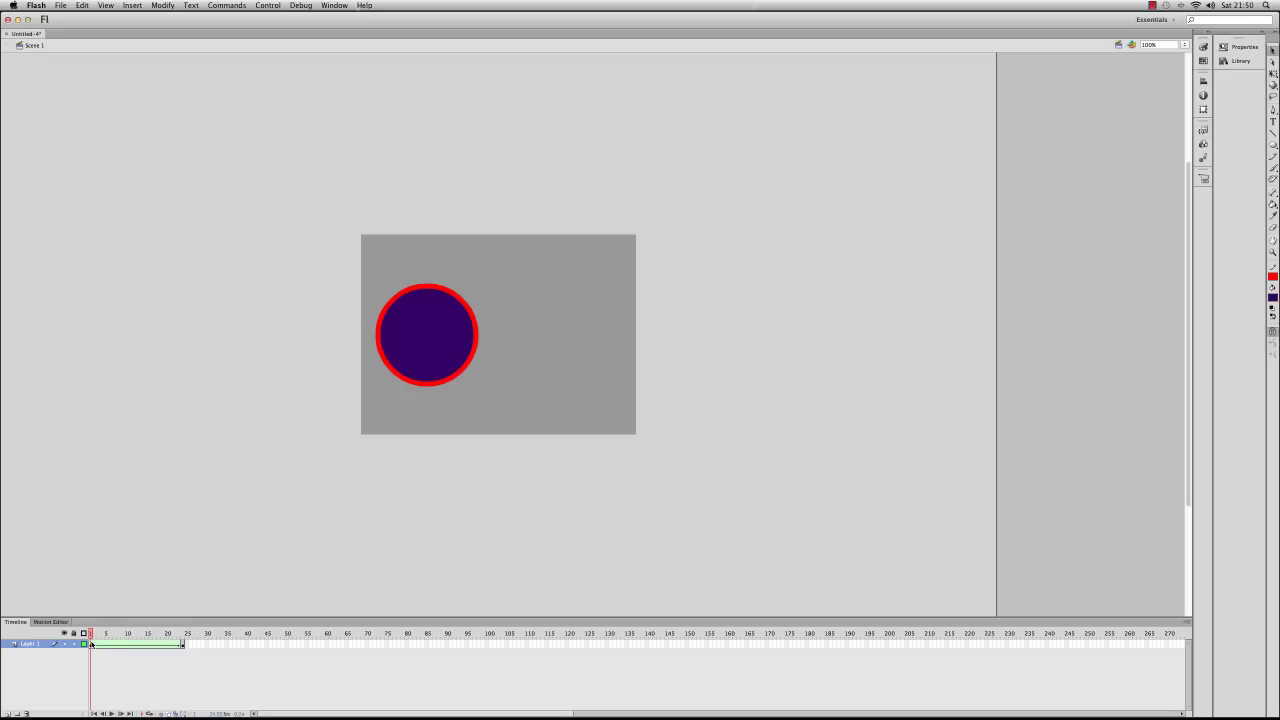
pyautogui.moveTo(91, 632)
pyautogui.mouseDown()
pyautogui.moveTo(191, 634)
pyautogui.moveTo(86, 643)
pyautogui.mouseUp()
# Play the slide animation, then reselect the circle on the final keyframe
pyautogui.press('Return')
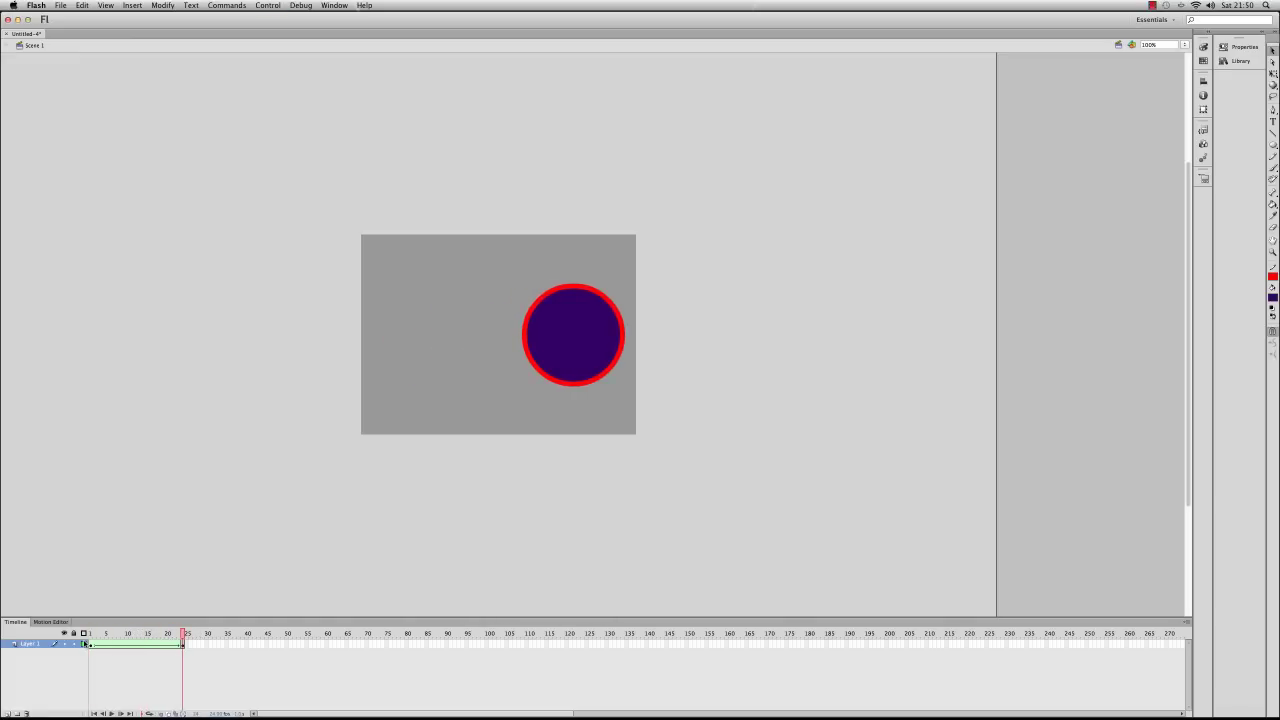
pyautogui.click(565, 352)
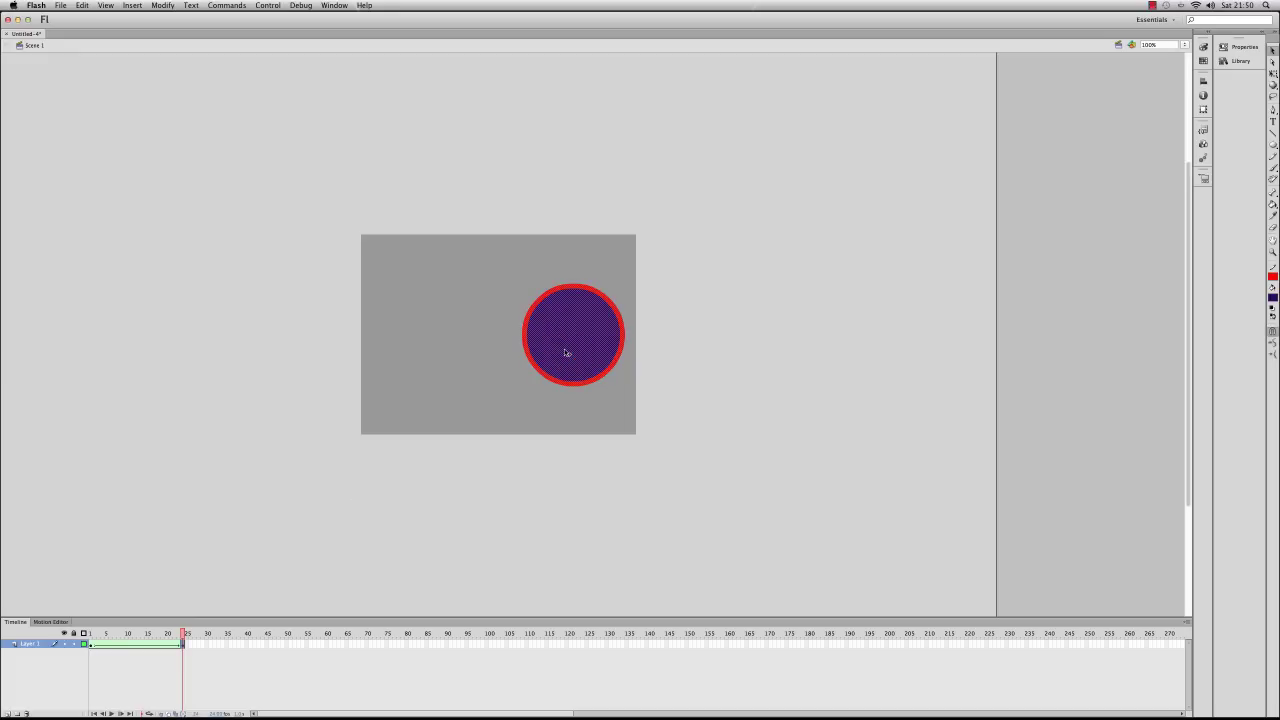
pyautogui.click(651, 320)
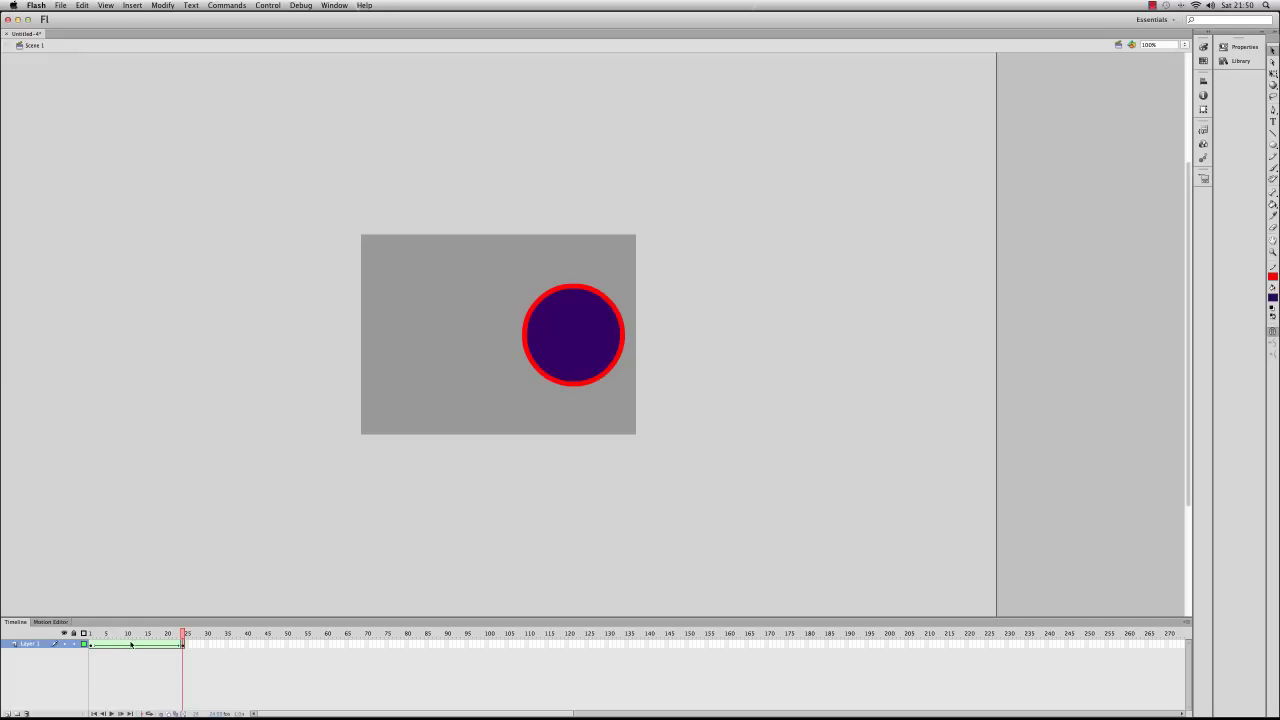
pyautogui.click(573, 320)
pyautogui.moveTo(573, 320); pyautogui.dragTo(590, 344)
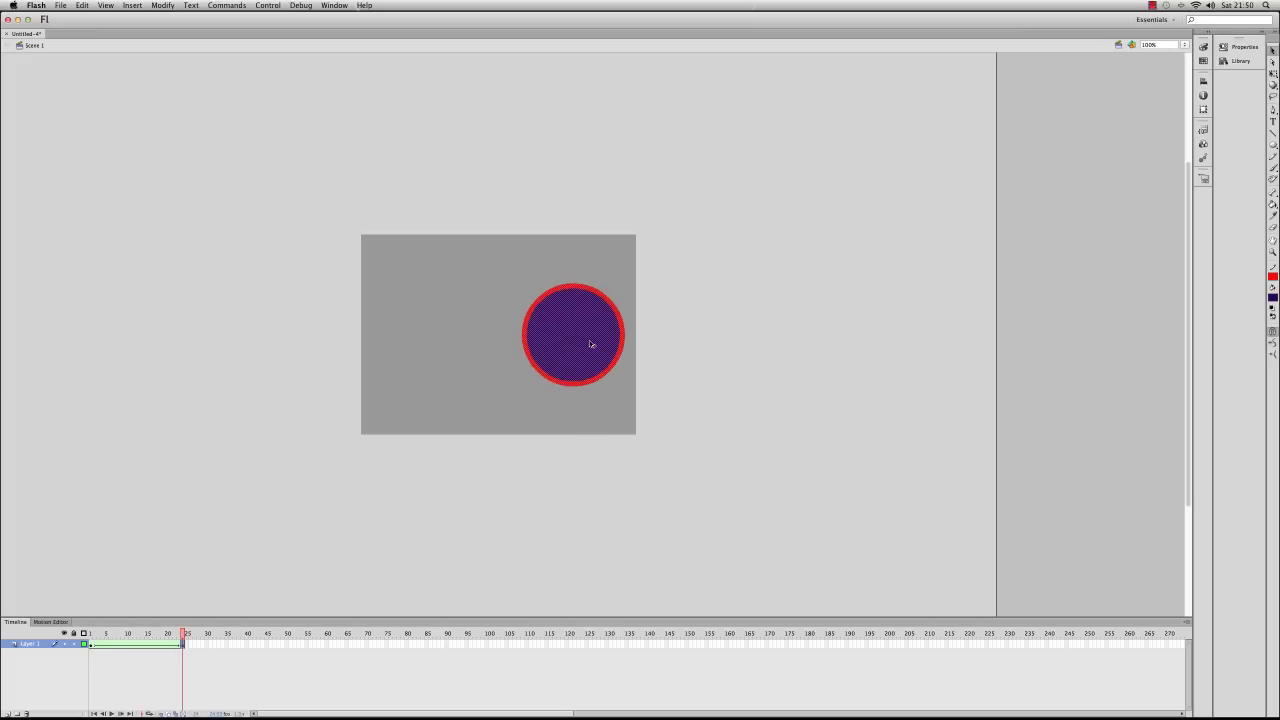
# Delete the circle from the final keyframe and set up a large round Brush Tool
pyautogui.press('Delete')
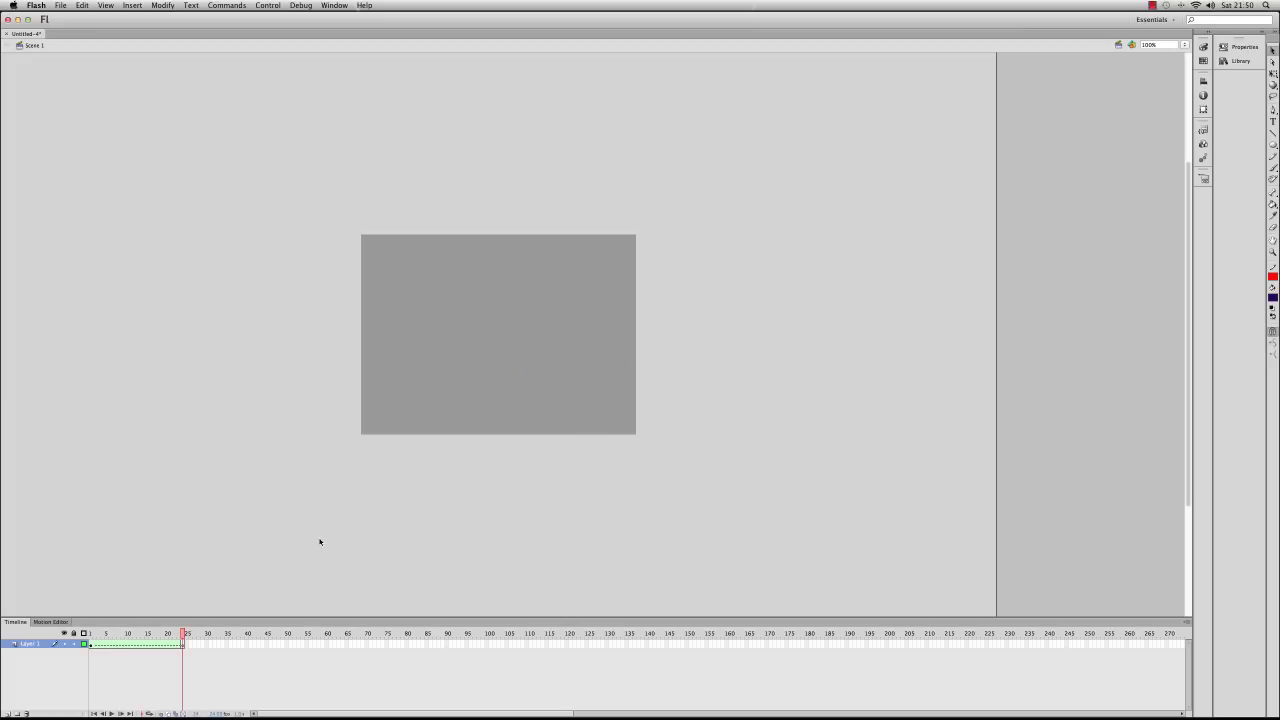
pyautogui.click(182, 643)
pyautogui.click(1273, 168)
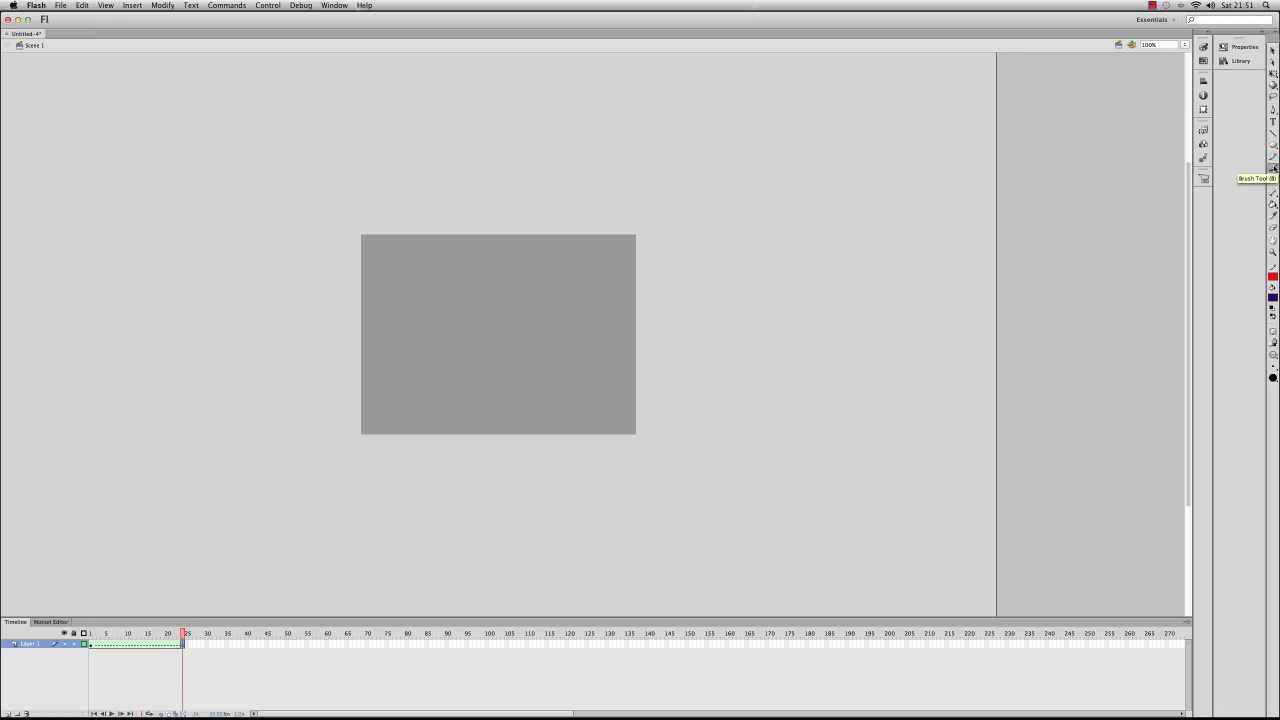
pyautogui.click(1272, 376)
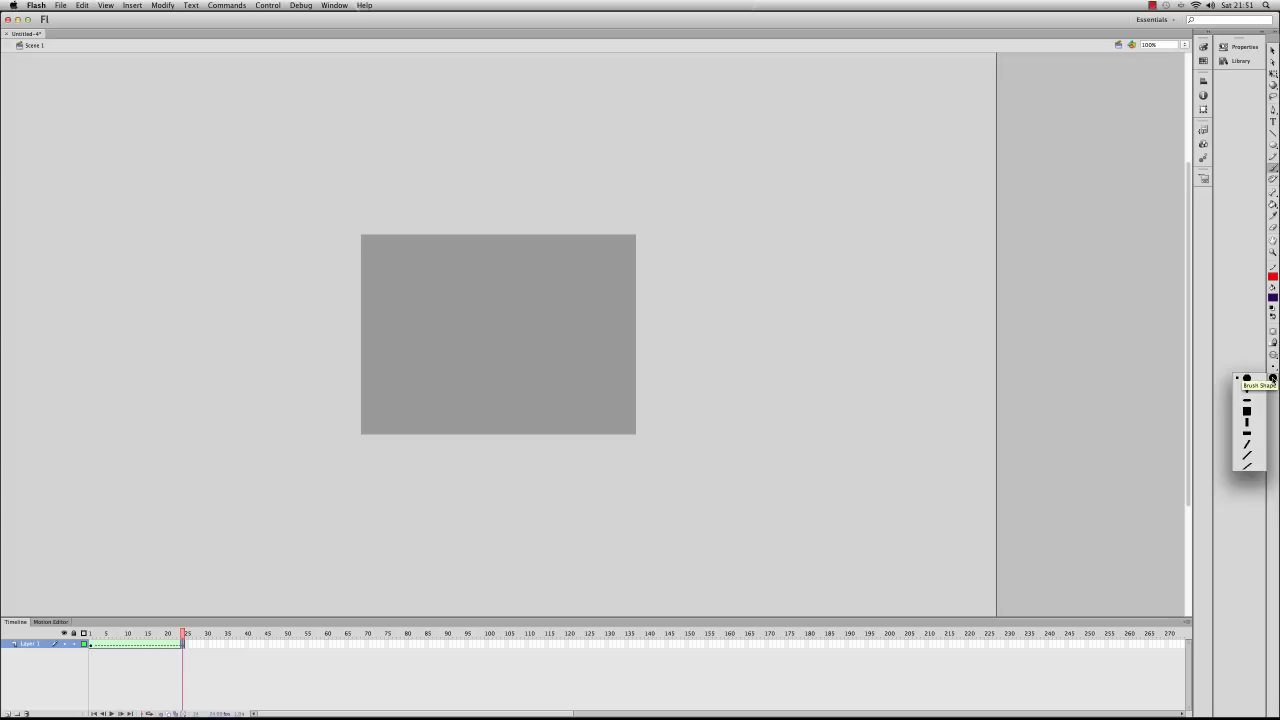
pyautogui.click(1247, 377)
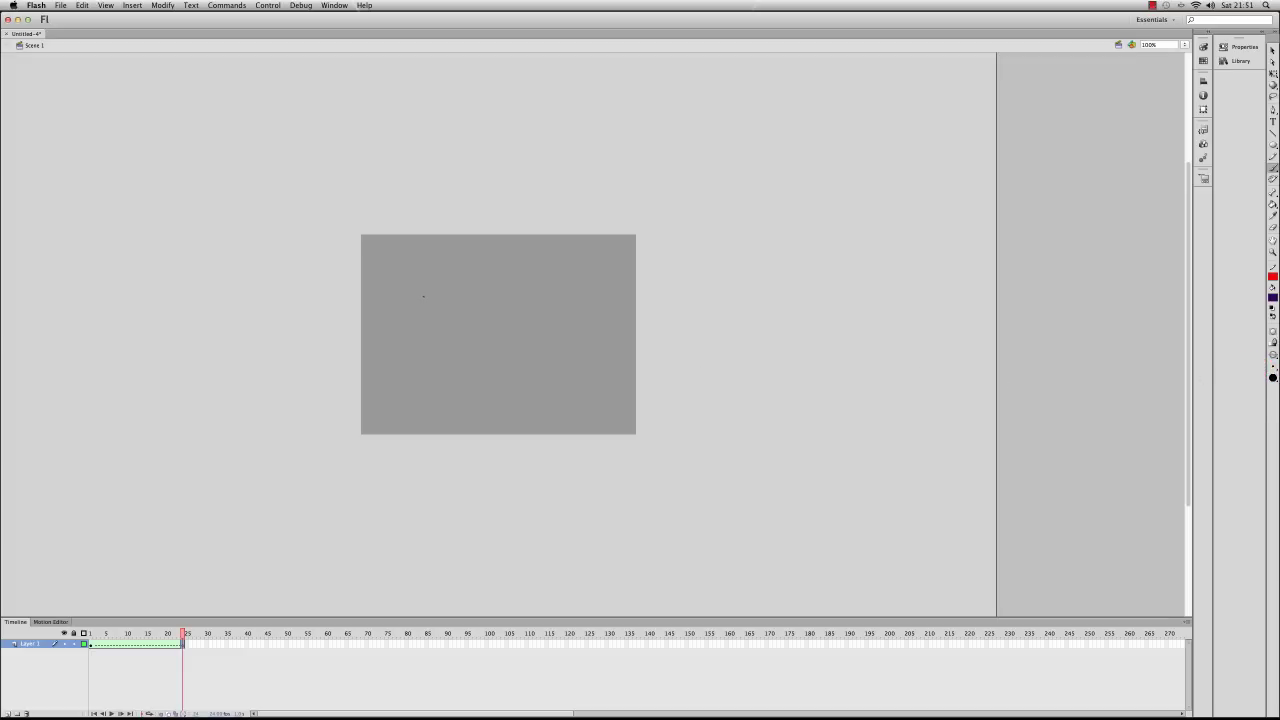
pyautogui.click(1273, 366)
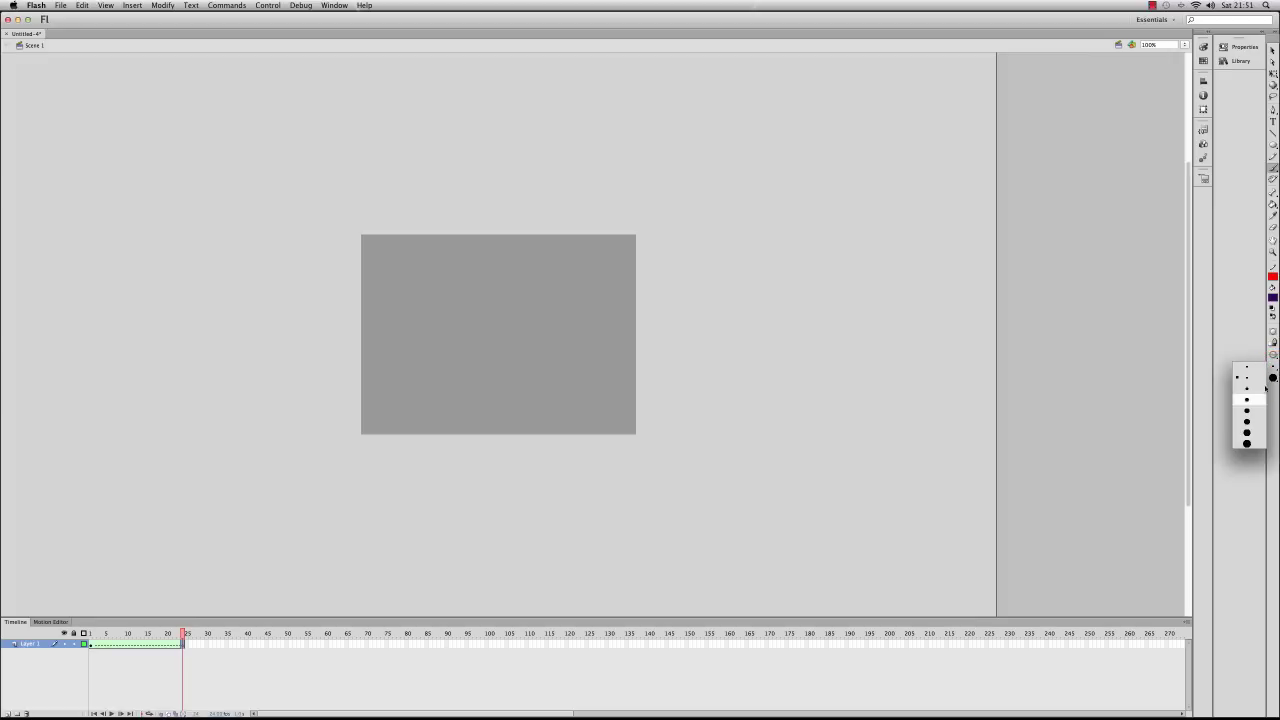
pyautogui.click(1251, 436)
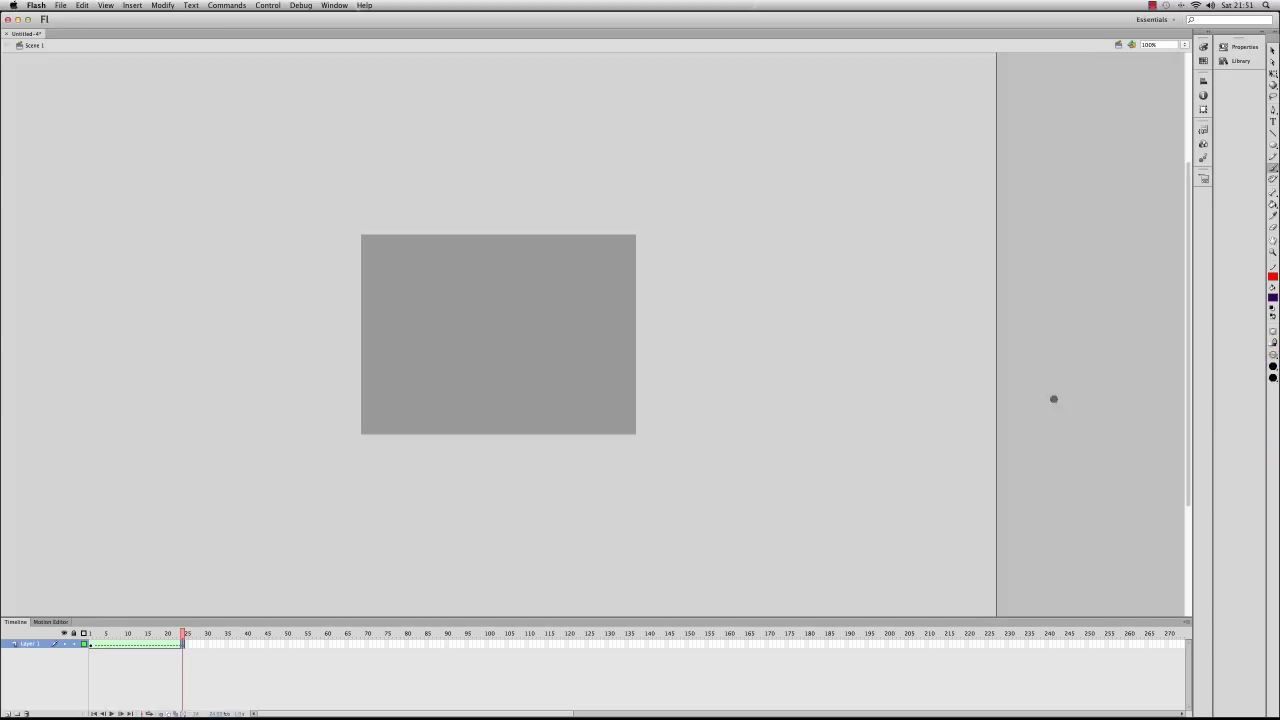
# Paint the word 'Hello' in thick purple strokes across the stage
pyautogui.click(412, 278)
pyautogui.moveTo(412, 278)
pyautogui.mouseDown()
pyautogui.moveTo(405, 309)
pyautogui.moveTo(446, 309)
pyautogui.moveTo(452, 340)
pyautogui.moveTo(478, 302)
pyautogui.moveTo(500, 332)
pyautogui.mouseUp()
pyautogui.moveTo(520, 269); pyautogui.dragTo(533, 330)
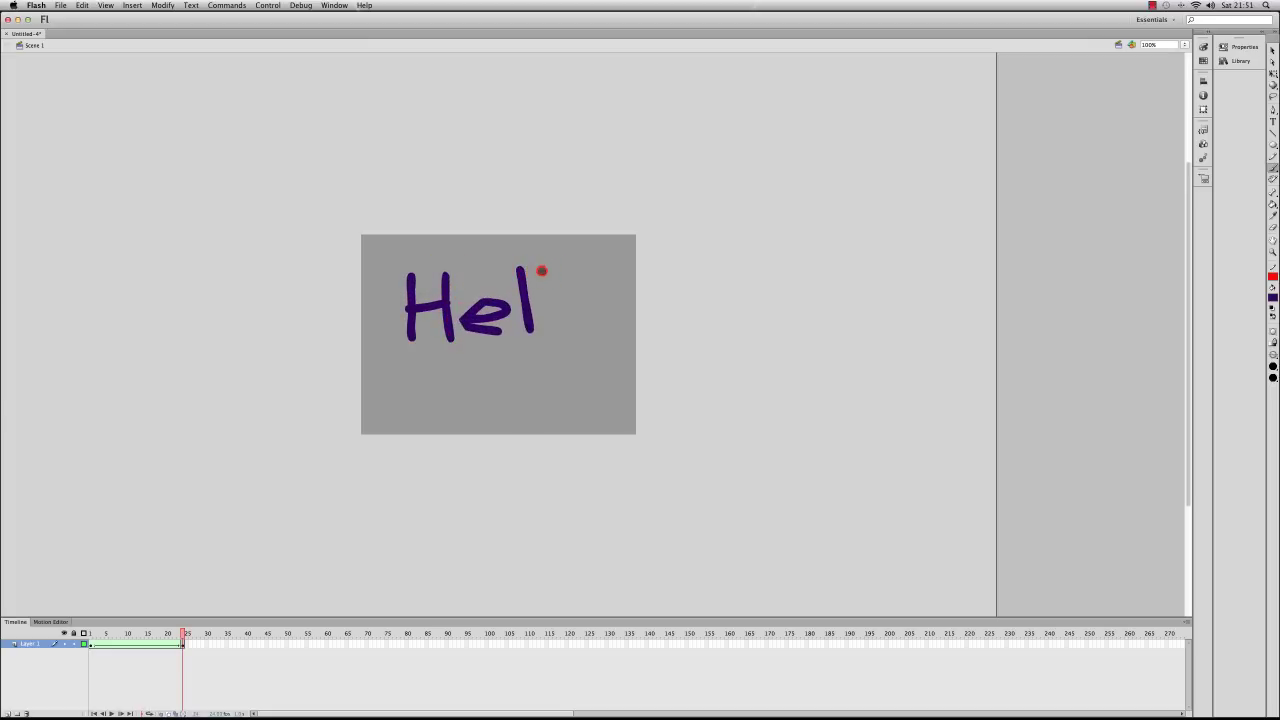
pyautogui.moveTo(541, 271); pyautogui.dragTo(552, 329)
pyautogui.moveTo(604, 292)
pyautogui.mouseDown()
pyautogui.moveTo(577, 325)
pyautogui.moveTo(603, 300)
pyautogui.mouseUp()
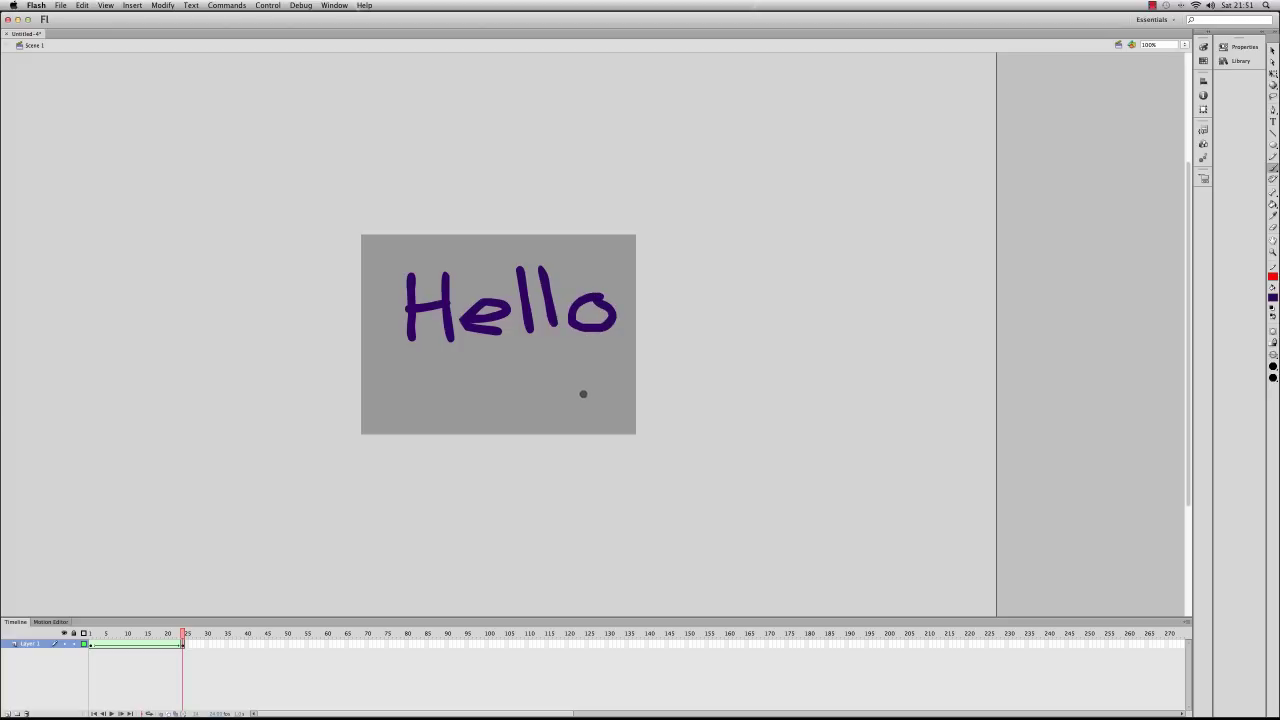
pyautogui.click(89, 645)
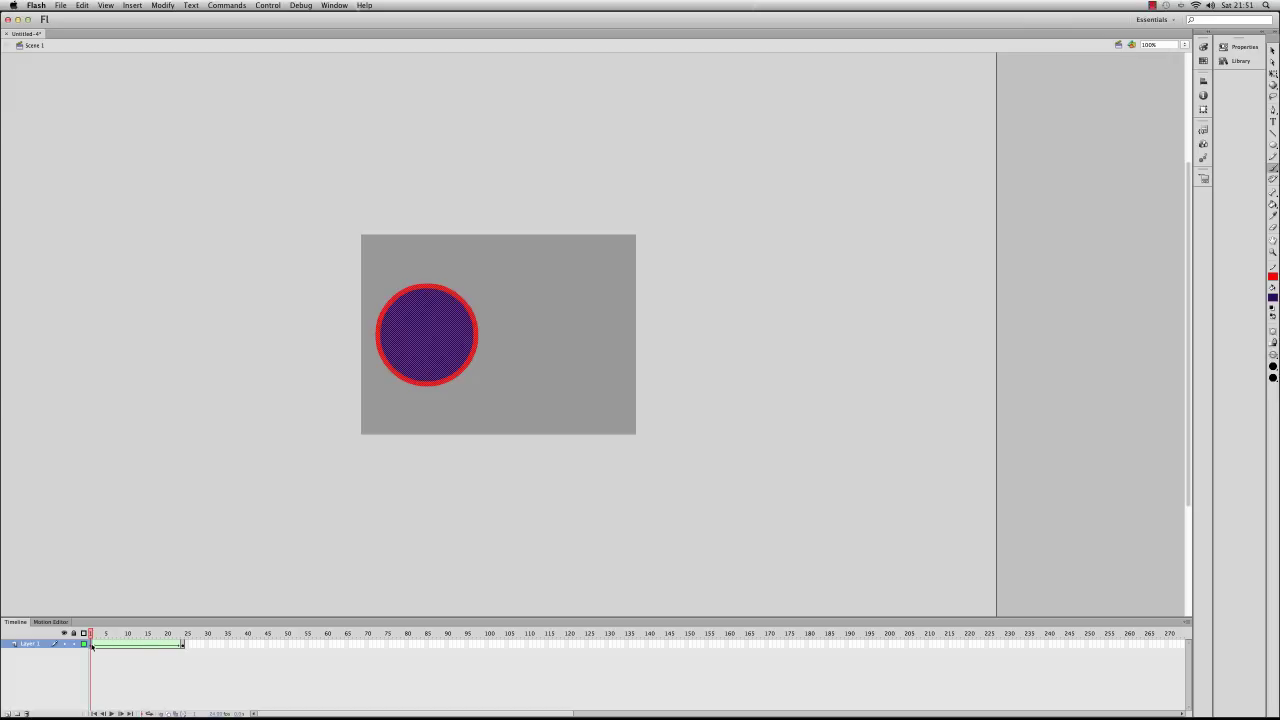
pyautogui.click(182, 645)
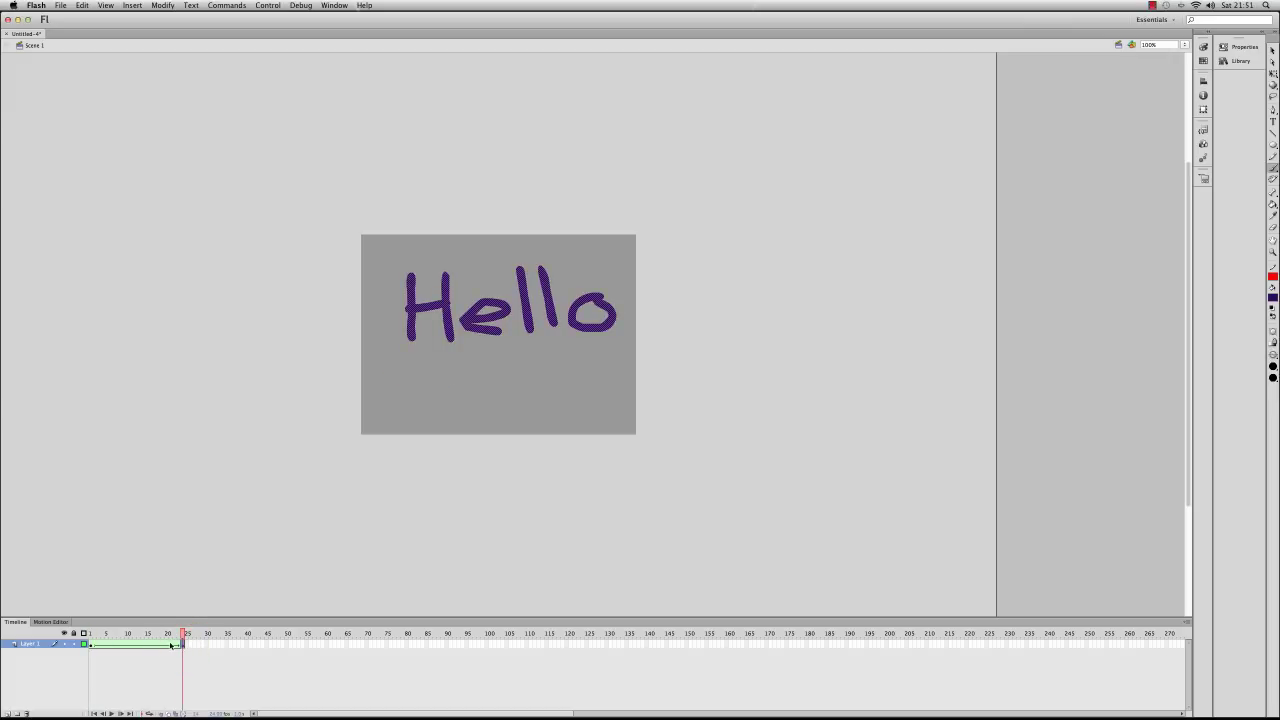
pyautogui.click(89, 644)
pyautogui.click(183, 644)
pyautogui.click(183, 634)
pyautogui.moveTo(183, 634); pyautogui.dragTo(62, 638)
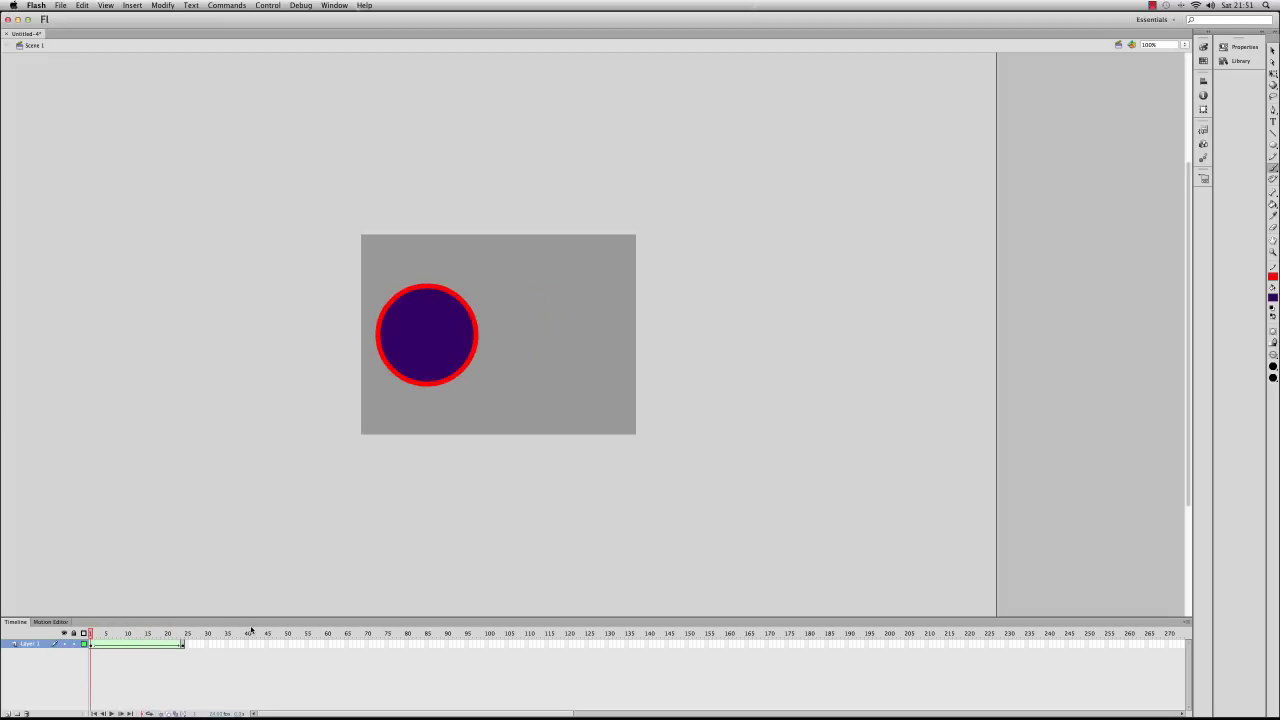
pyautogui.press('Return')
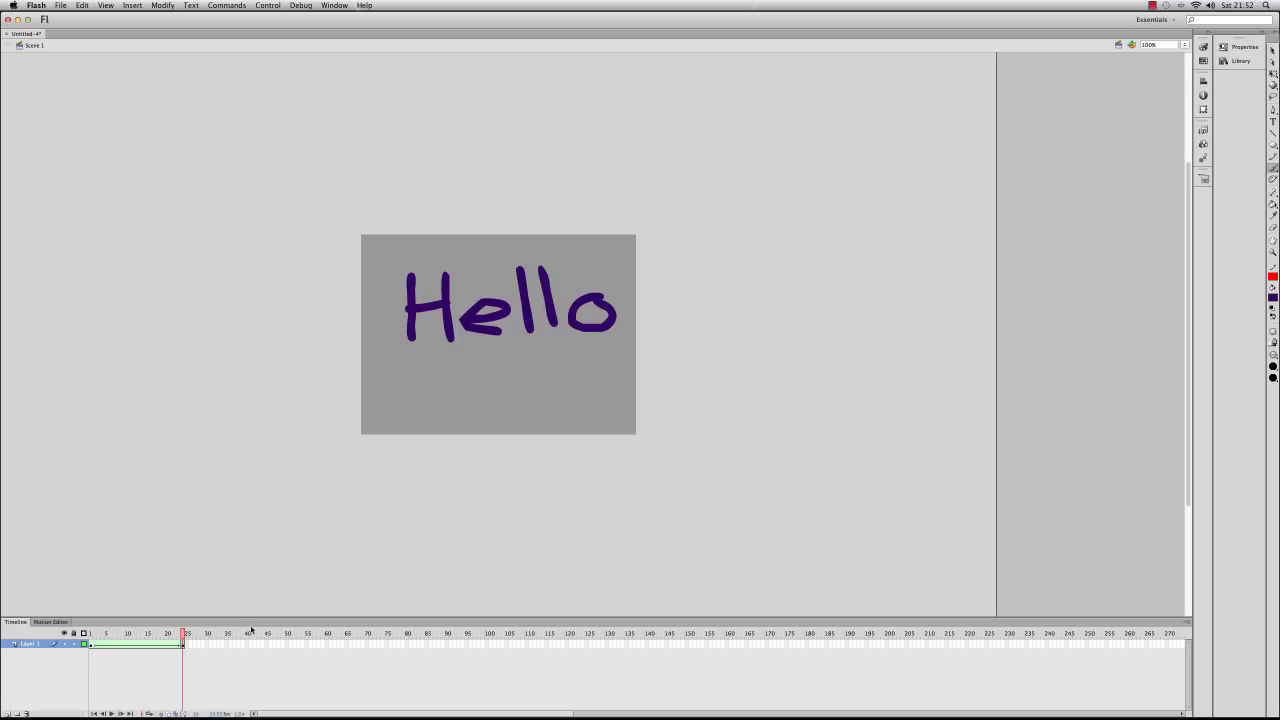
# Select all the painted 'Hello' strokes with the Selection Tool
pyautogui.press('v')
pyautogui.click(430, 292)
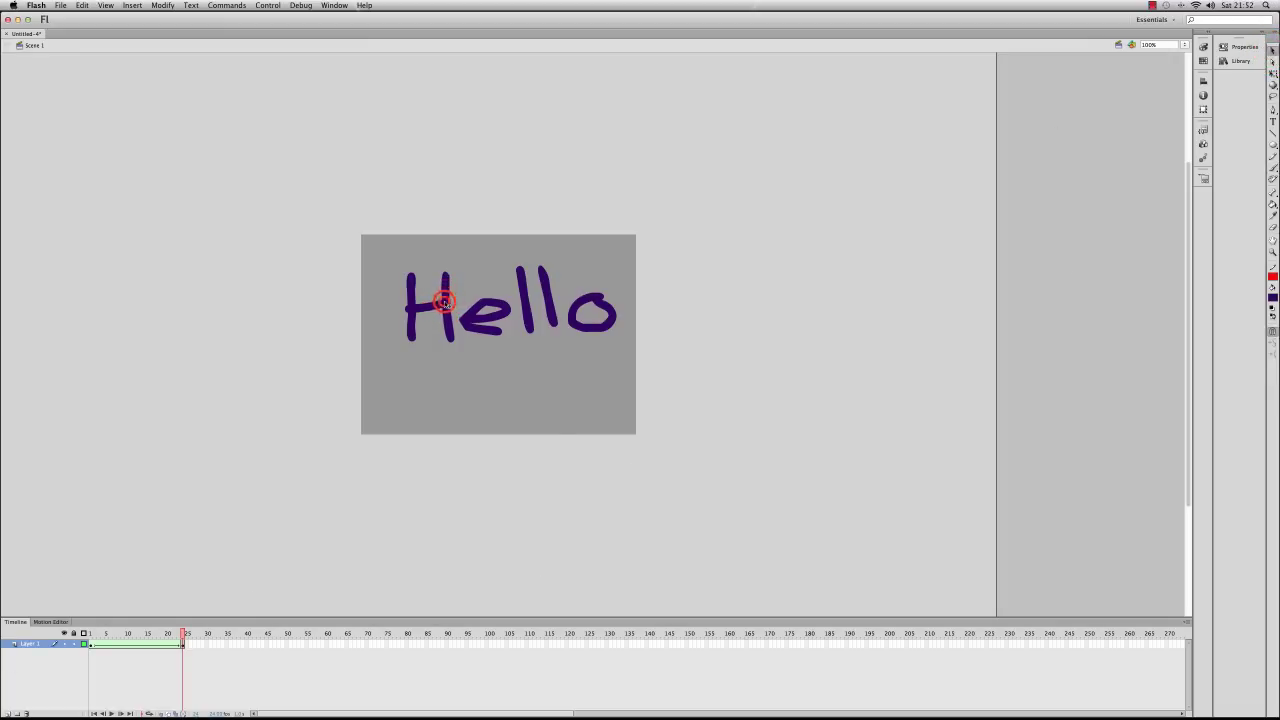
pyautogui.keyDown('shift'); pyautogui.click(474, 316); pyautogui.keyUp('shift')
pyautogui.keyDown('shift'); pyautogui.click(526, 303); pyautogui.keyUp('shift')
pyautogui.keyDown('shift'); pyautogui.click(545, 302); pyautogui.keyUp('shift')
pyautogui.keyDown('shift'); pyautogui.click(579, 306); pyautogui.keyUp('shift')
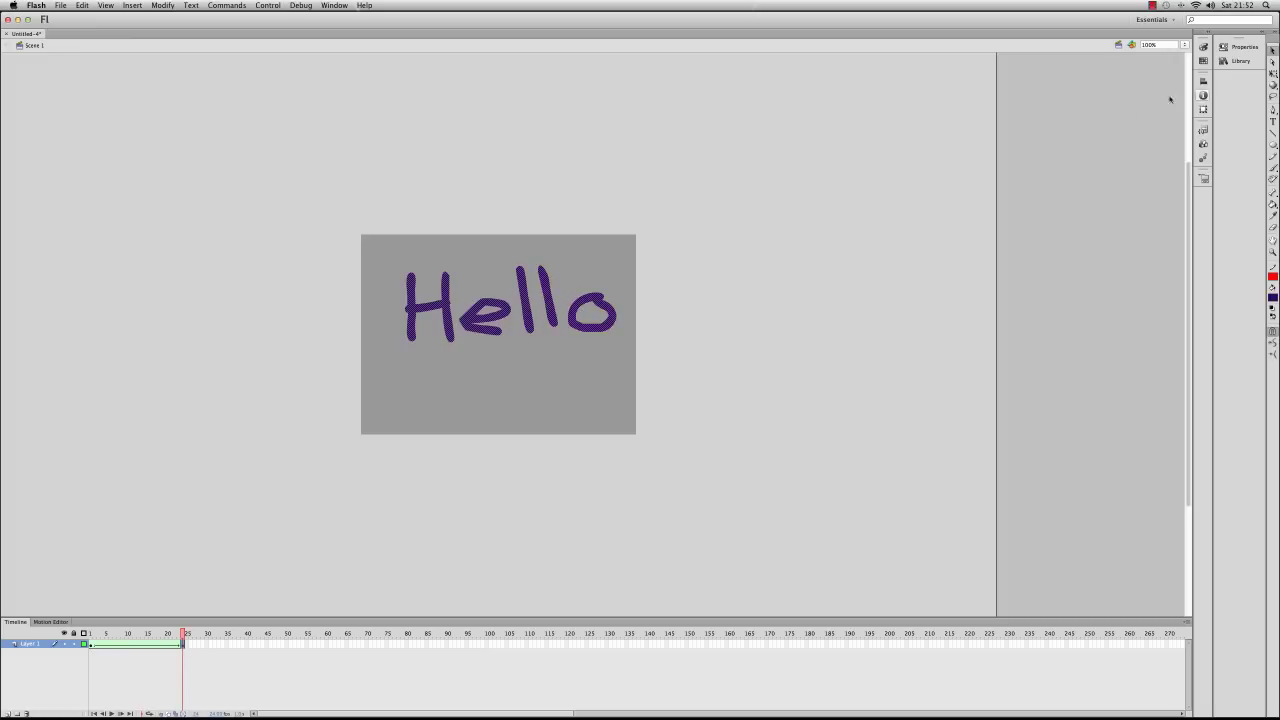
pyautogui.keyDown('shift'); pyautogui.click(549, 251); pyautogui.keyUp('shift')
pyautogui.moveTo(776, 198)
pyautogui.mouseDown()
pyautogui.moveTo(677, 217)
pyautogui.moveTo(214, 448)
pyautogui.mouseUp()
# Inspect the frame-1 circle's properties: 10.00 red stroke and purple fill
pyautogui.click(1242, 47)
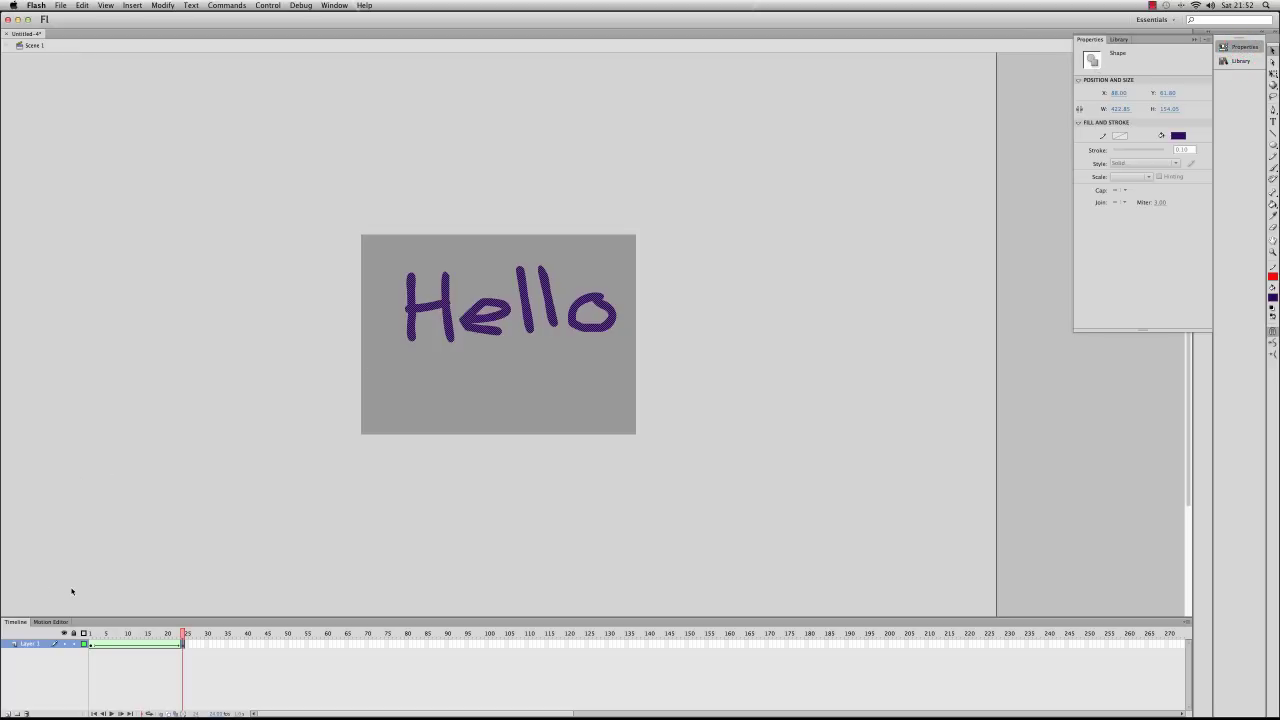
pyautogui.click(90, 645)
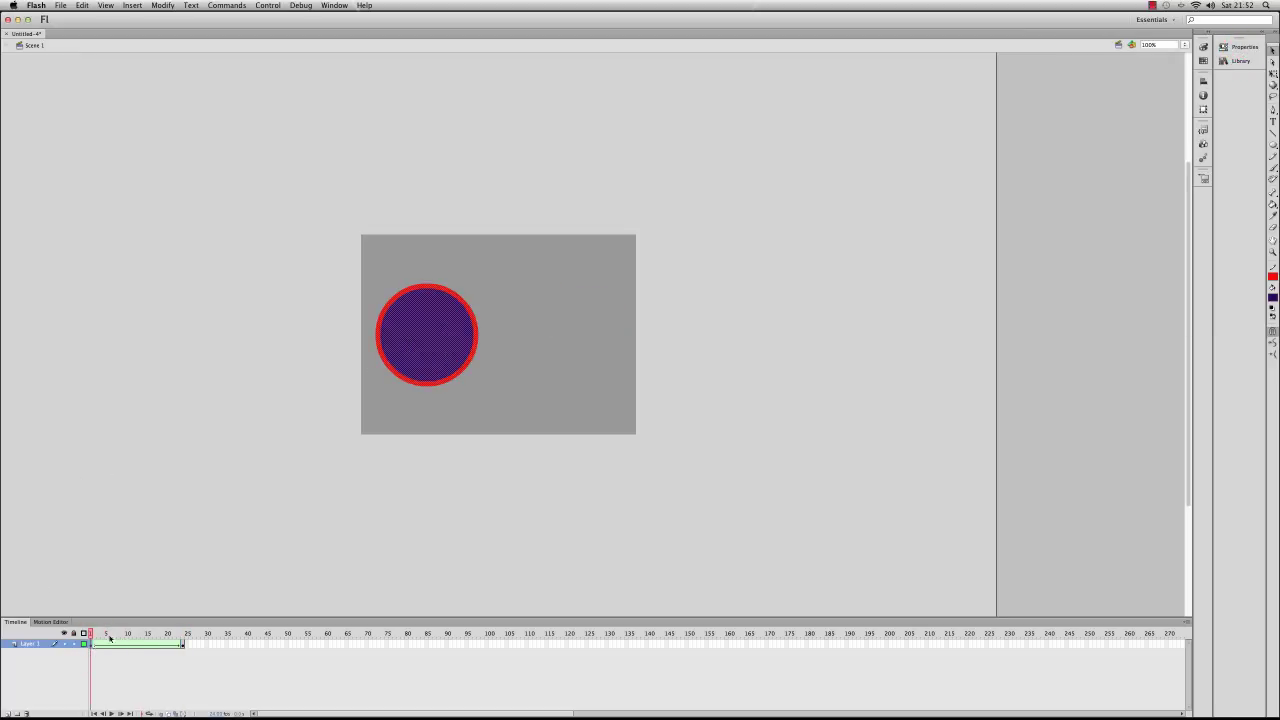
pyautogui.click(1232, 45)
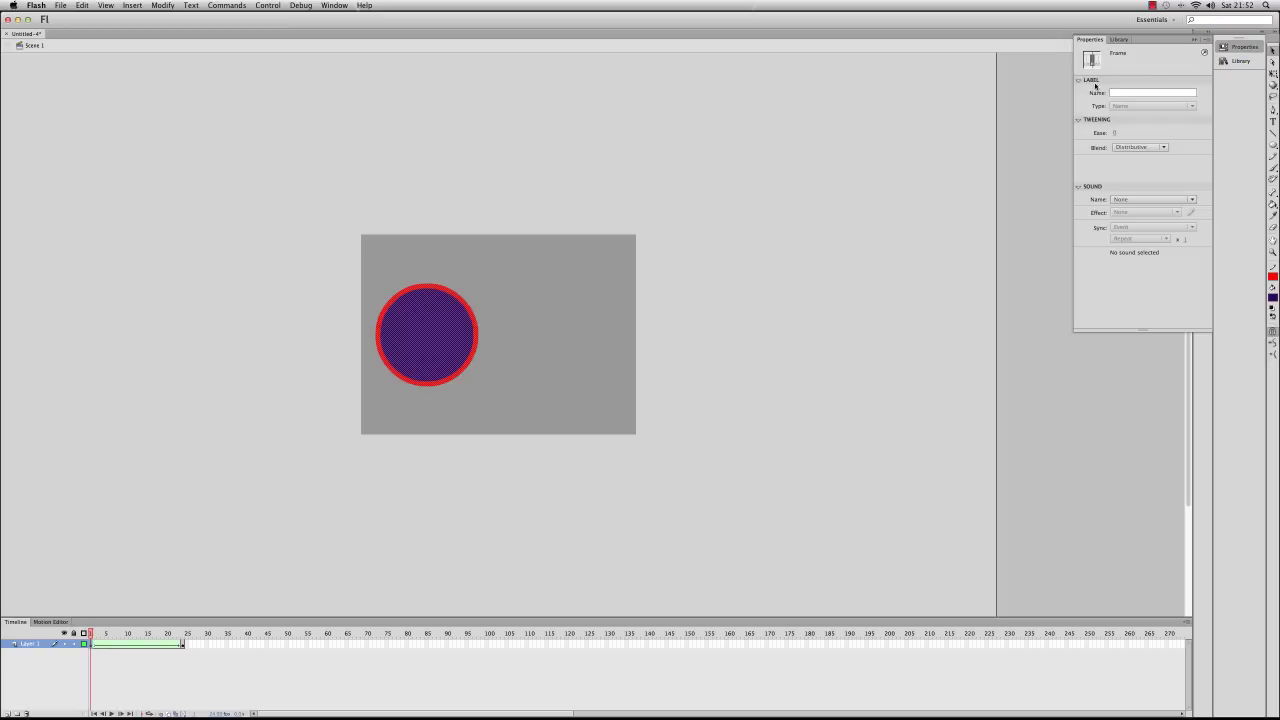
pyautogui.click(431, 327)
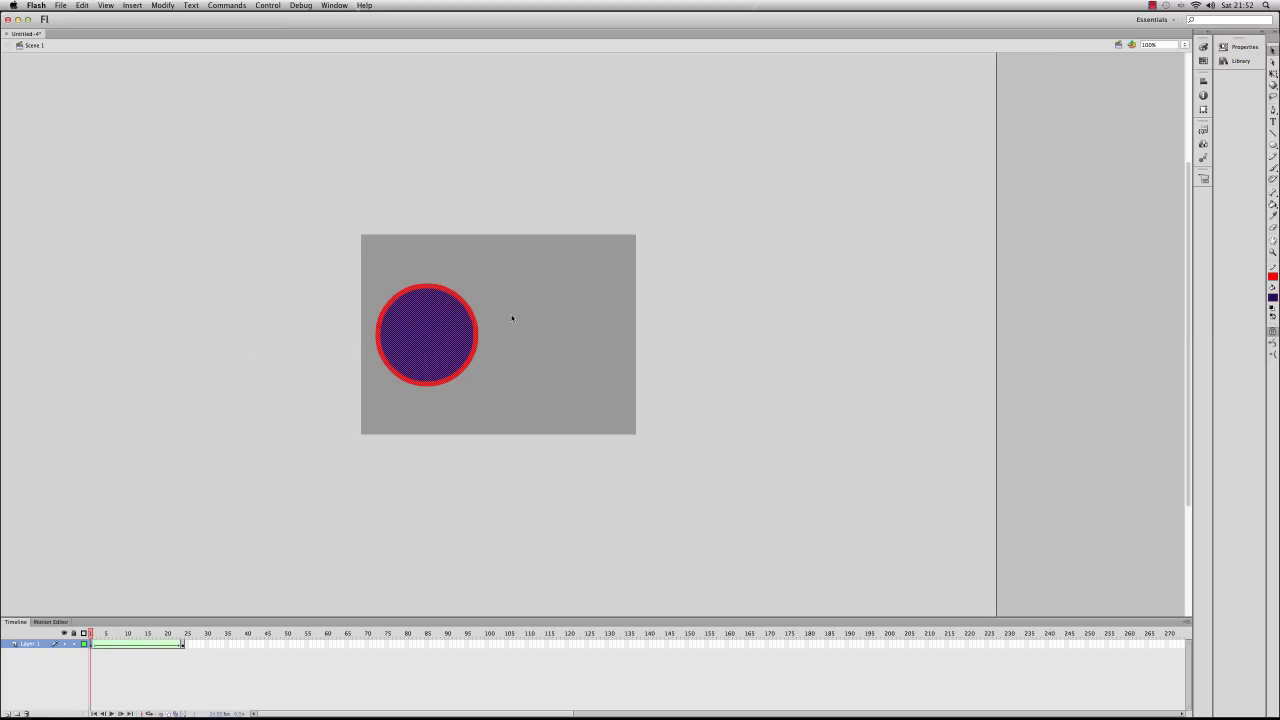
pyautogui.click(1240, 47)
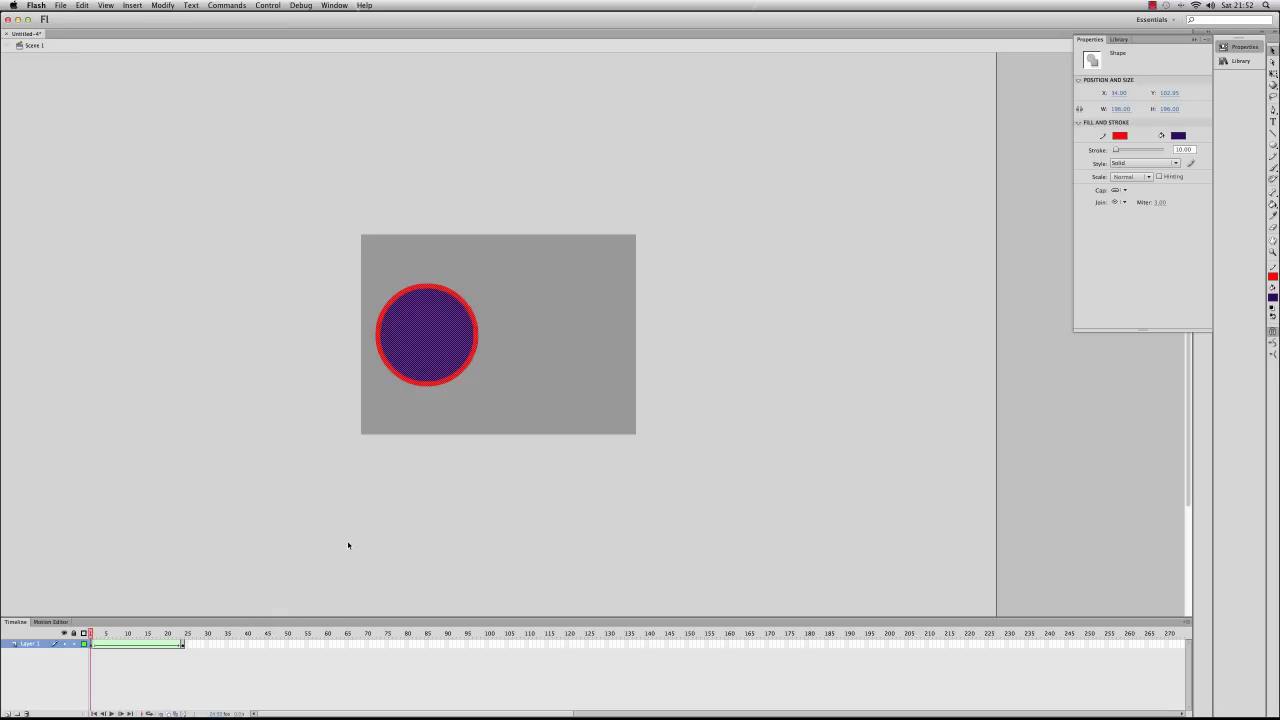
# Scrub between frames 24 and 1 to watch the circle morph into 'Hello'
pyautogui.click(182, 645)
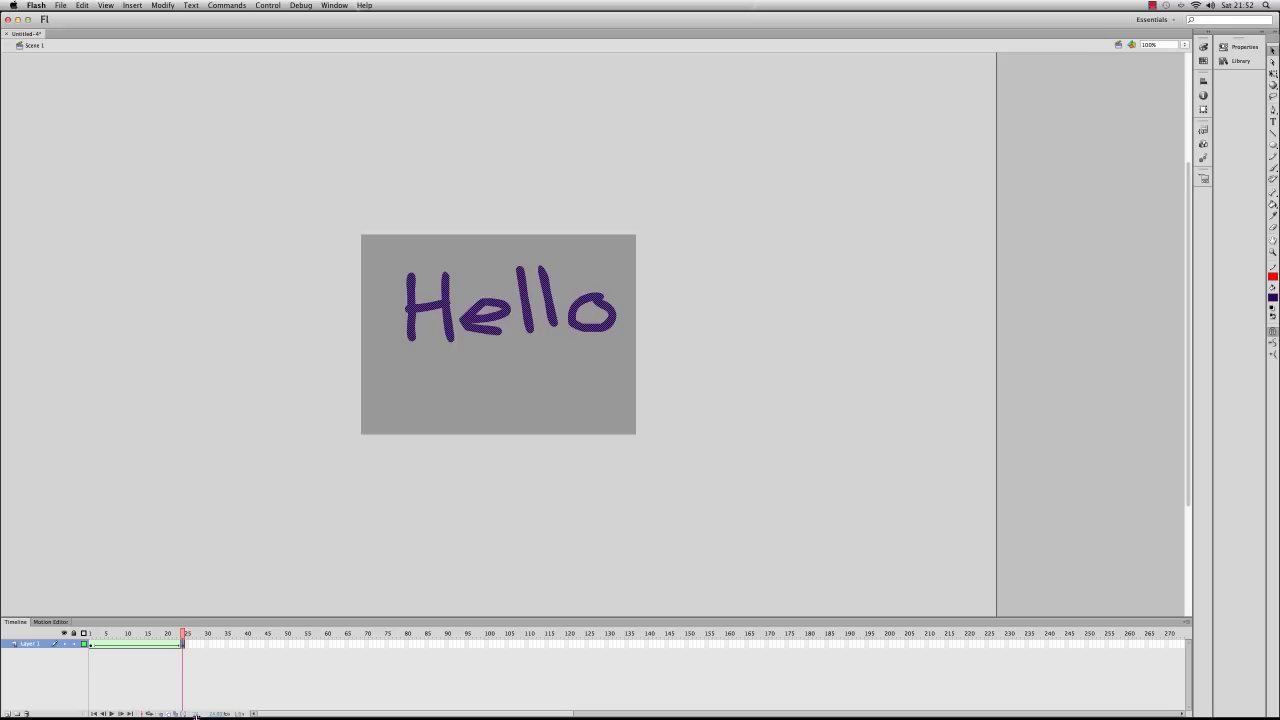
pyautogui.click(184, 634)
pyautogui.moveTo(184, 634); pyautogui.dragTo(90, 634)
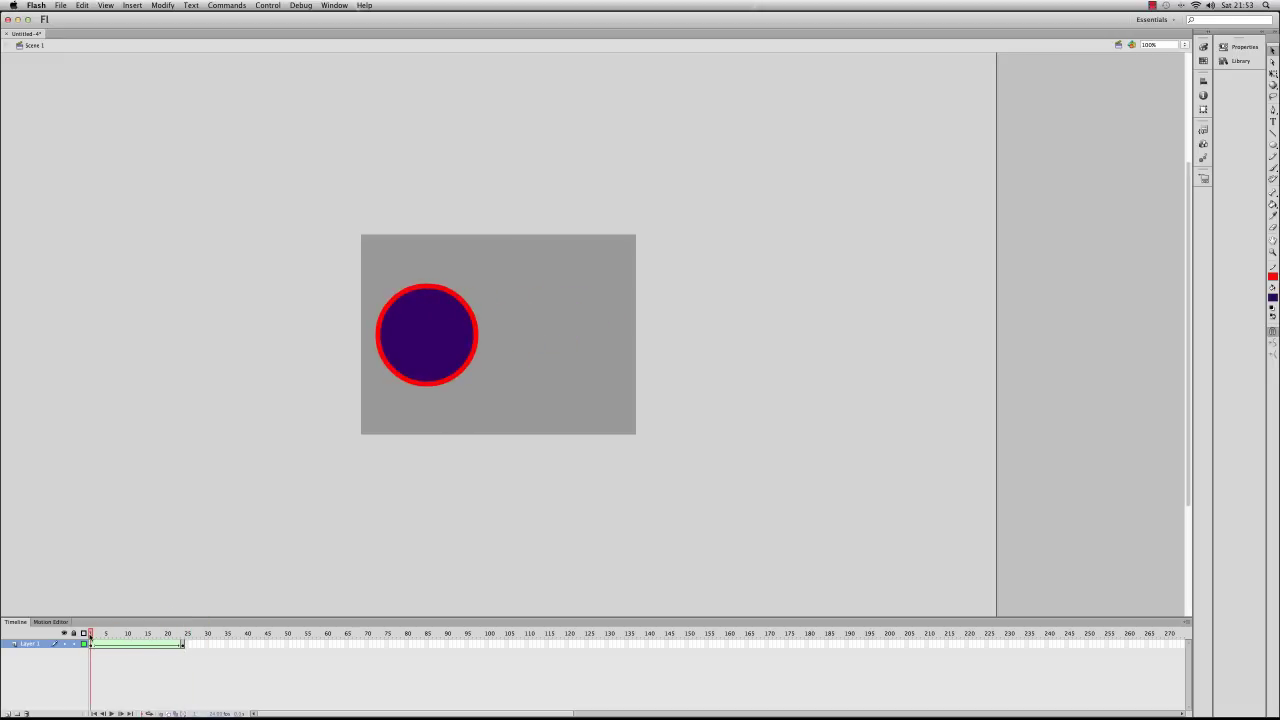
pyautogui.moveTo(90, 634)
pyautogui.mouseDown()
pyautogui.moveTo(183, 634)
pyautogui.moveTo(85, 648)
pyautogui.mouseUp()
# Play the full circle-to-'Hello' morph from frame 1 several times
pyautogui.press('Return')
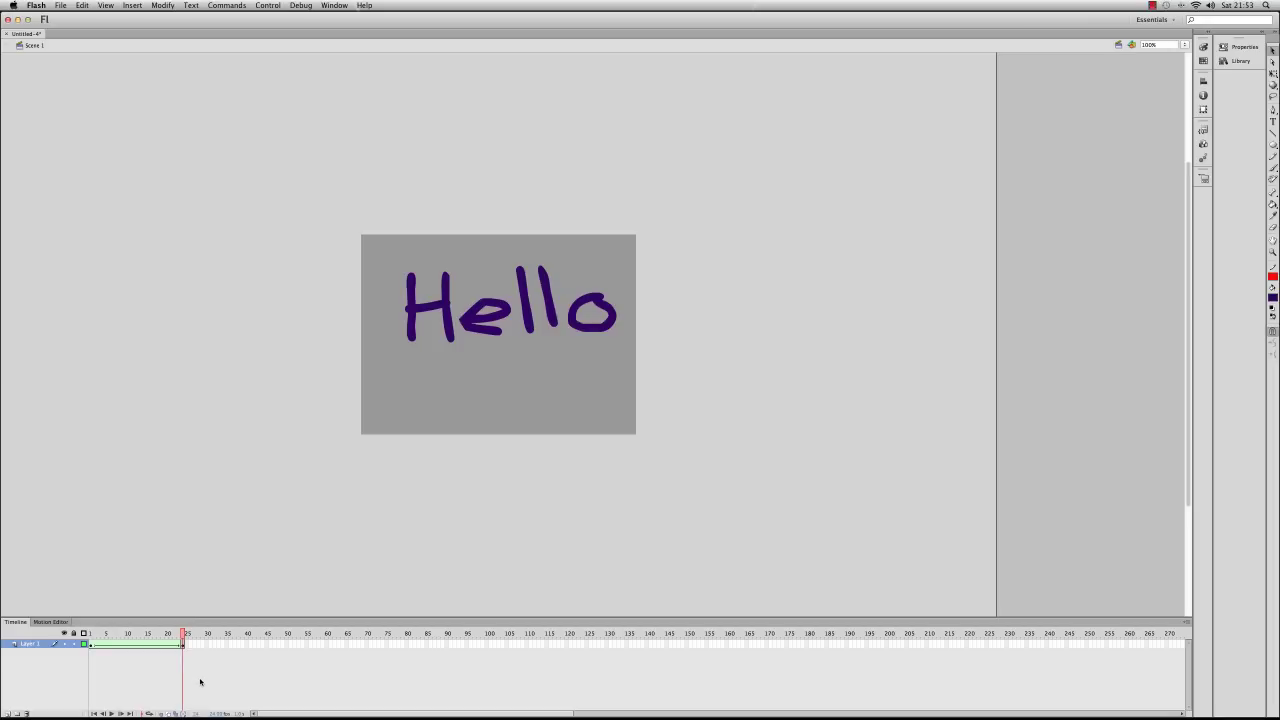
pyautogui.moveTo(200, 708); pyautogui.dragTo(160, 708)
pyautogui.press('Return')
pyautogui.moveTo(120, 633); pyautogui.dragTo(84, 638)
pyautogui.press('Return')
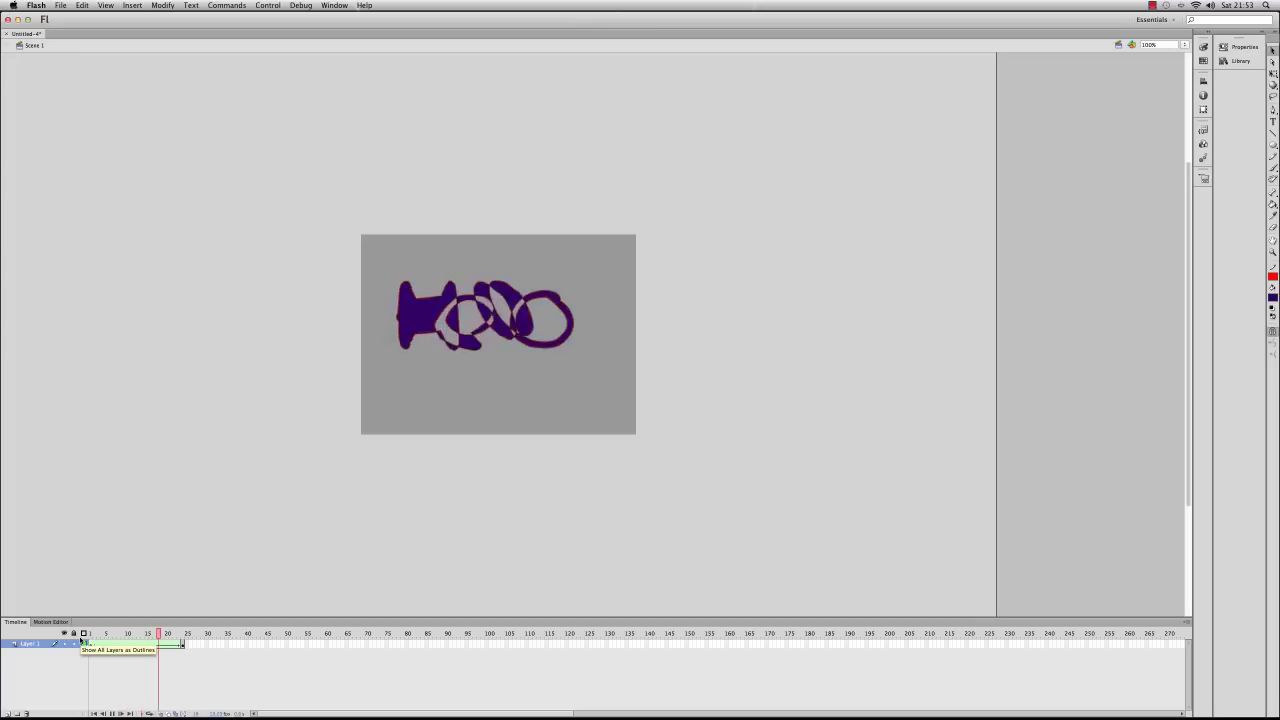